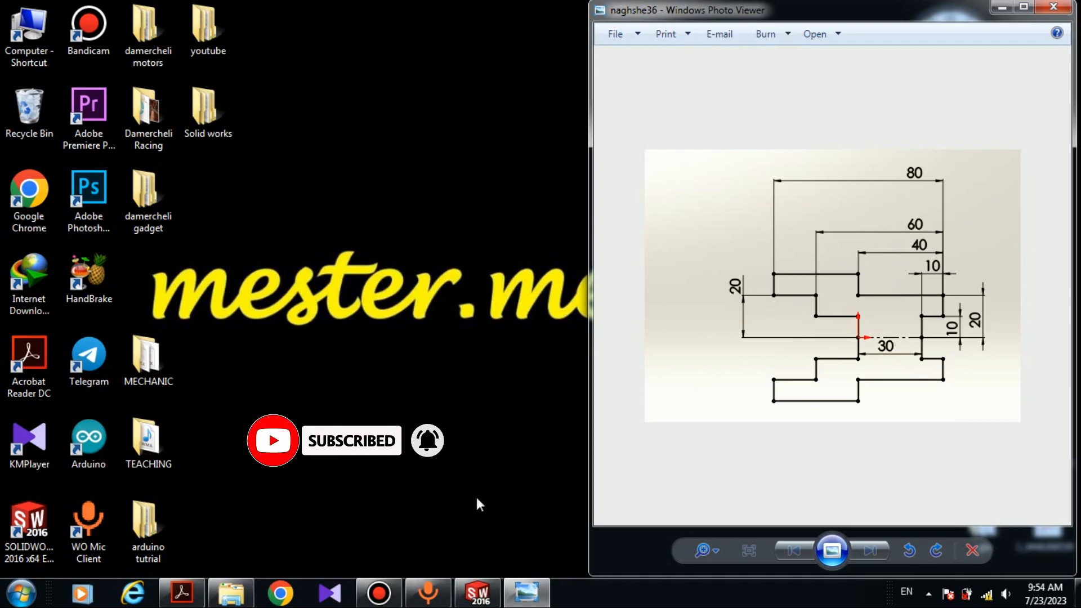
- Launch SOLIDWORKS and create a new Part document
{"action": "left_click", "coordinate": [480, 596]}
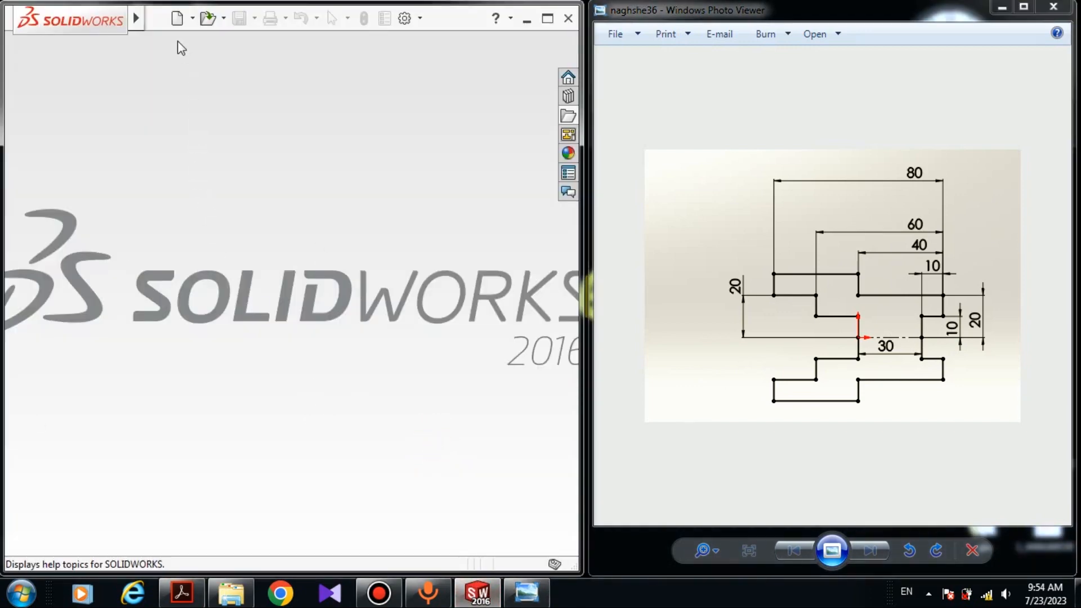
{"action": "left_click", "coordinate": [177, 23]}
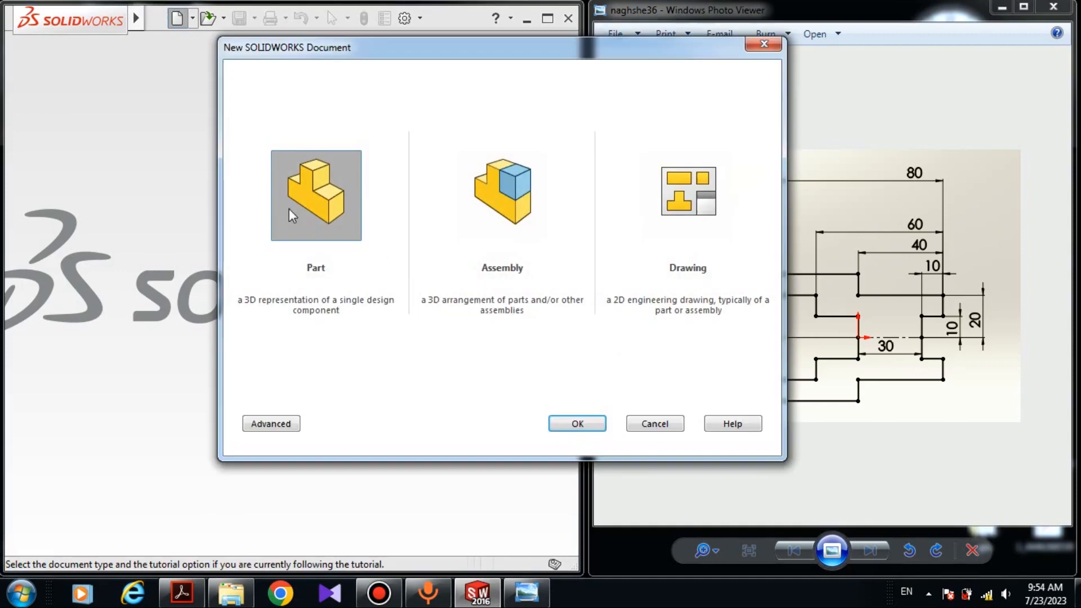
{"action": "left_click", "coordinate": [580, 424]}
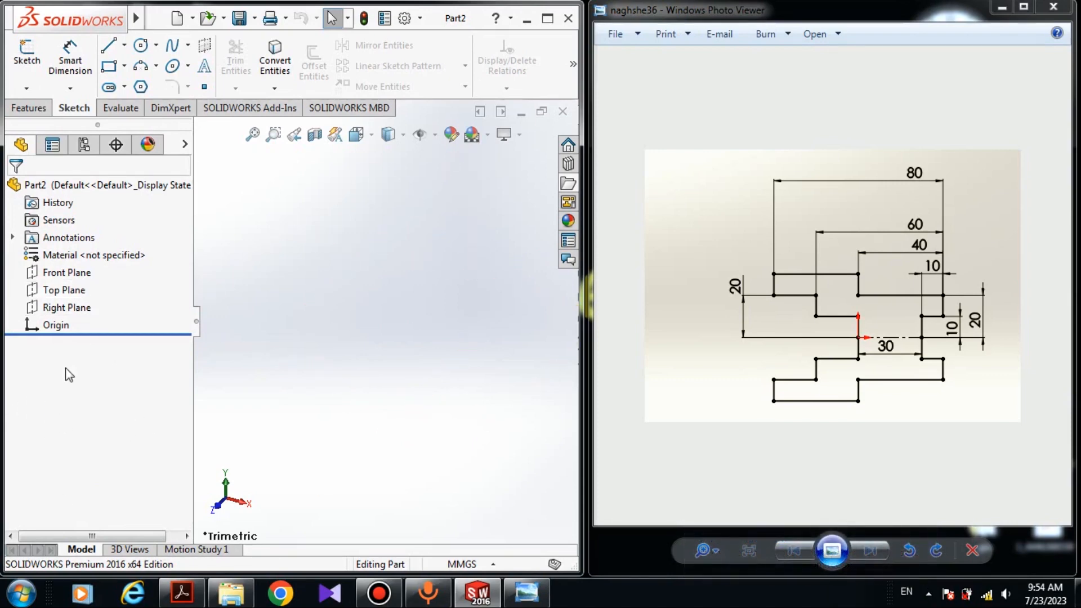
- Start a sketch on the Front Plane and draw a line chain from the origin going up, left, then up
{"action": "left_click", "coordinate": [91, 273]}
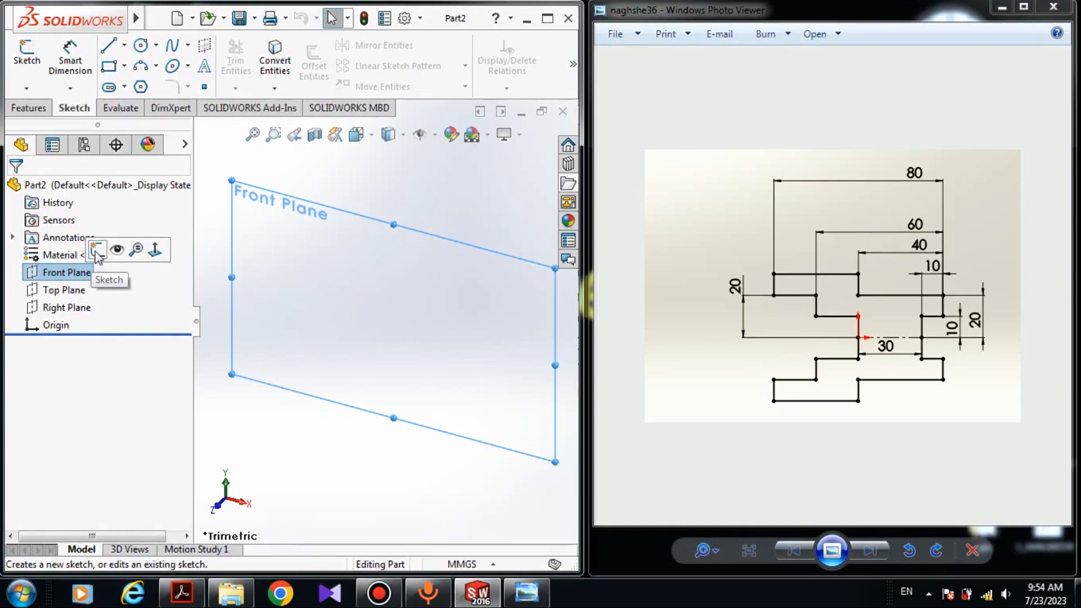
{"action": "left_click", "coordinate": [97, 251]}
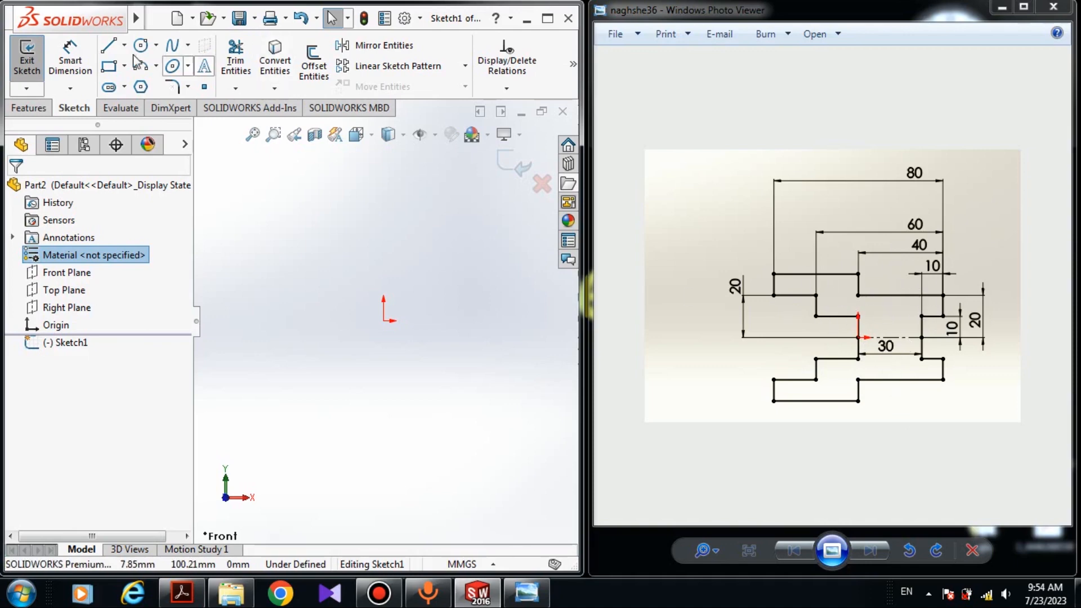
{"action": "key", "text": "l"}
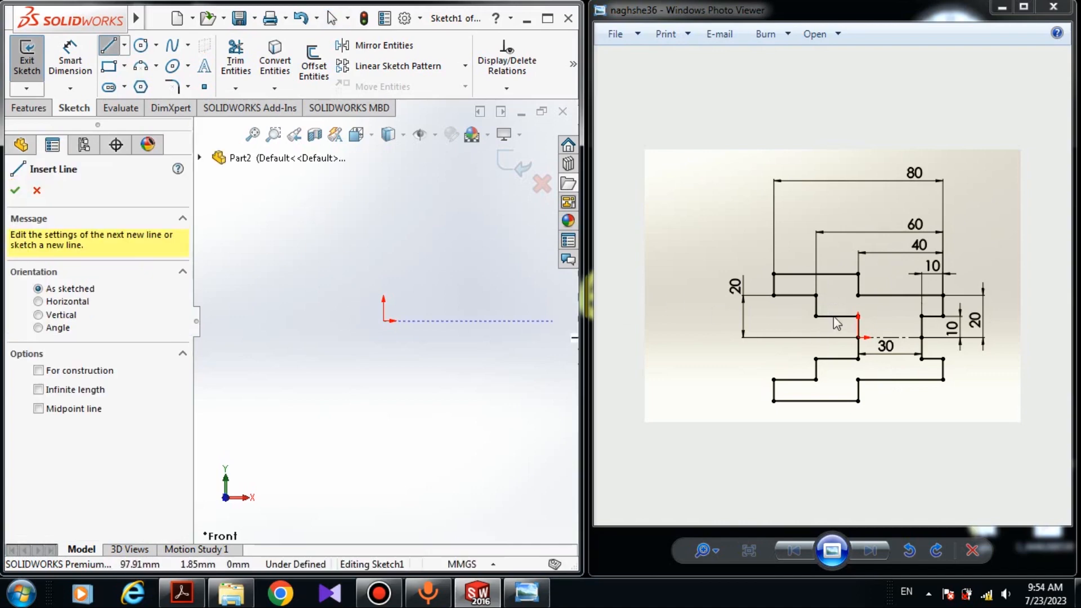
{"action": "left_click", "coordinate": [384, 321]}
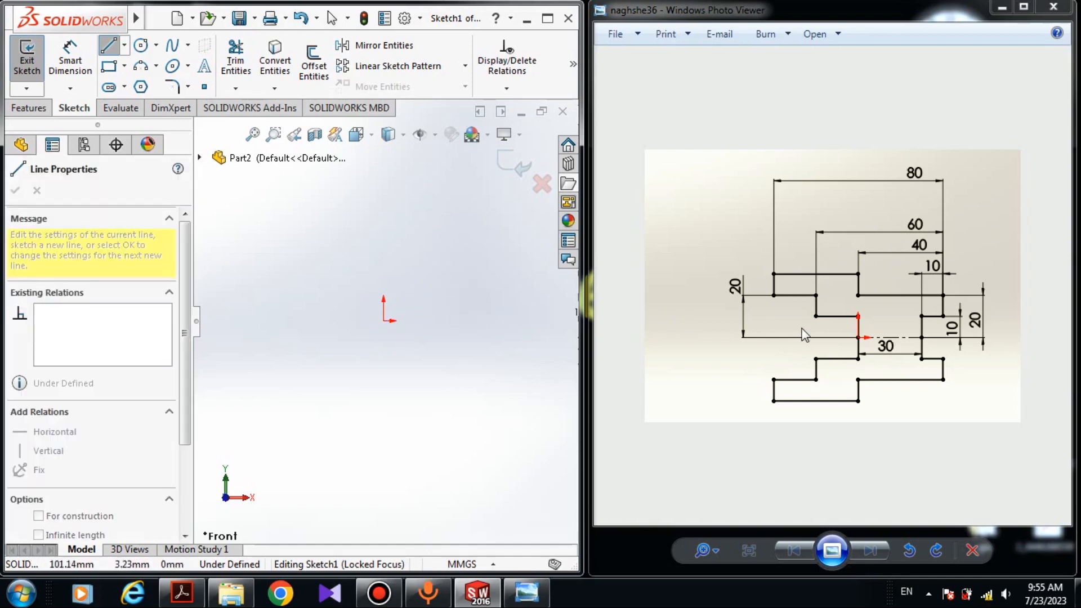
{"action": "left_click", "coordinate": [383, 277]}
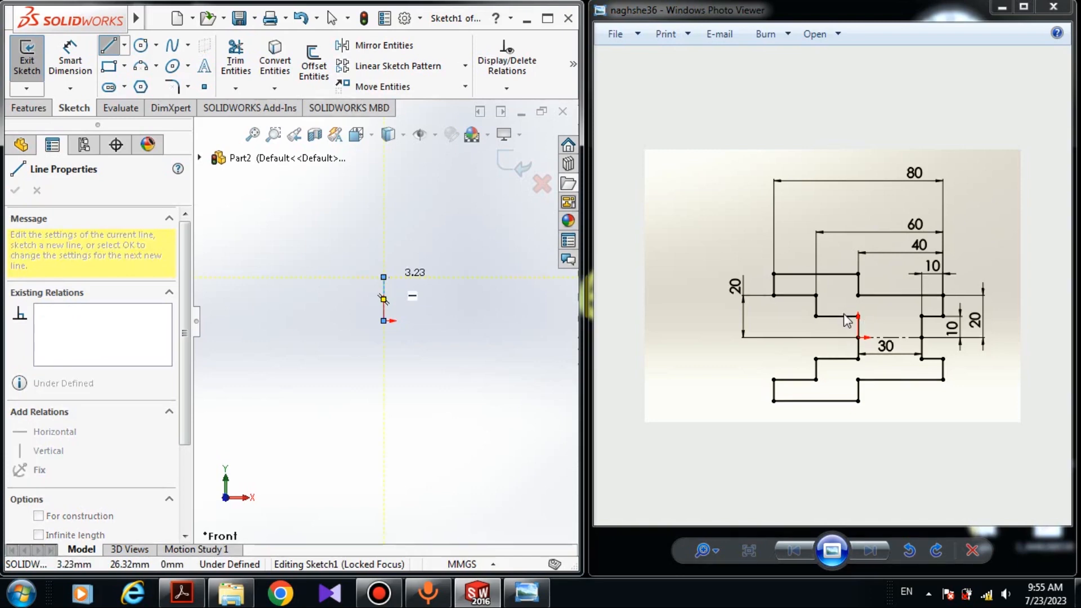
{"action": "left_click", "coordinate": [309, 277]}
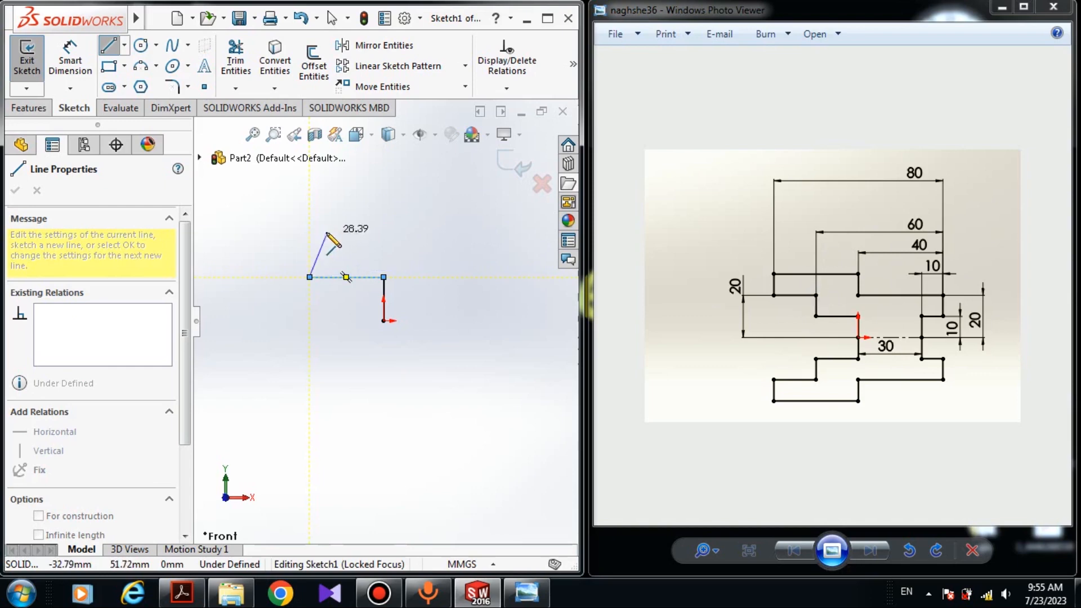
{"action": "left_click", "coordinate": [310, 237]}
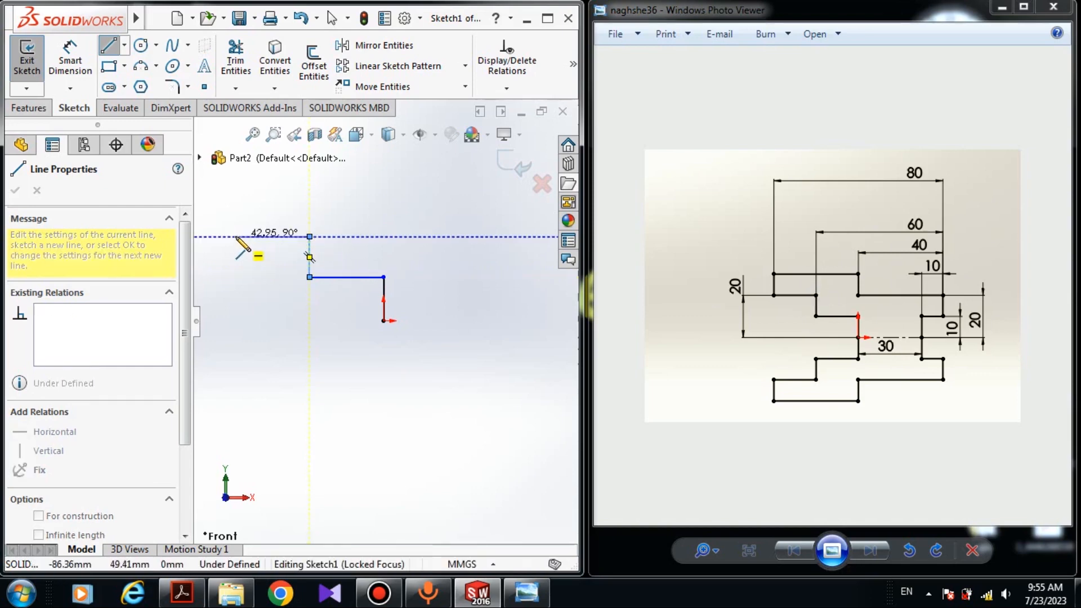
{"action": "key", "text": "Escape"}
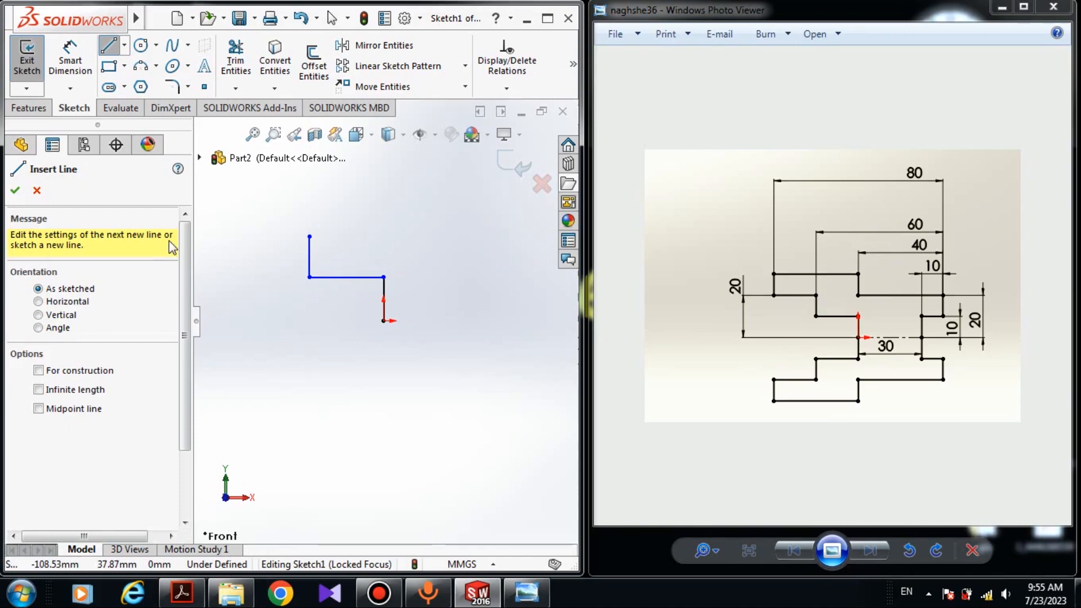
- Continue the stepped outline with lines left, up, right, down, right, down, left and down toward the origin's level, then end the chain
{"action": "left_click", "coordinate": [309, 237]}
{"action": "left_click", "coordinate": [236, 237]}
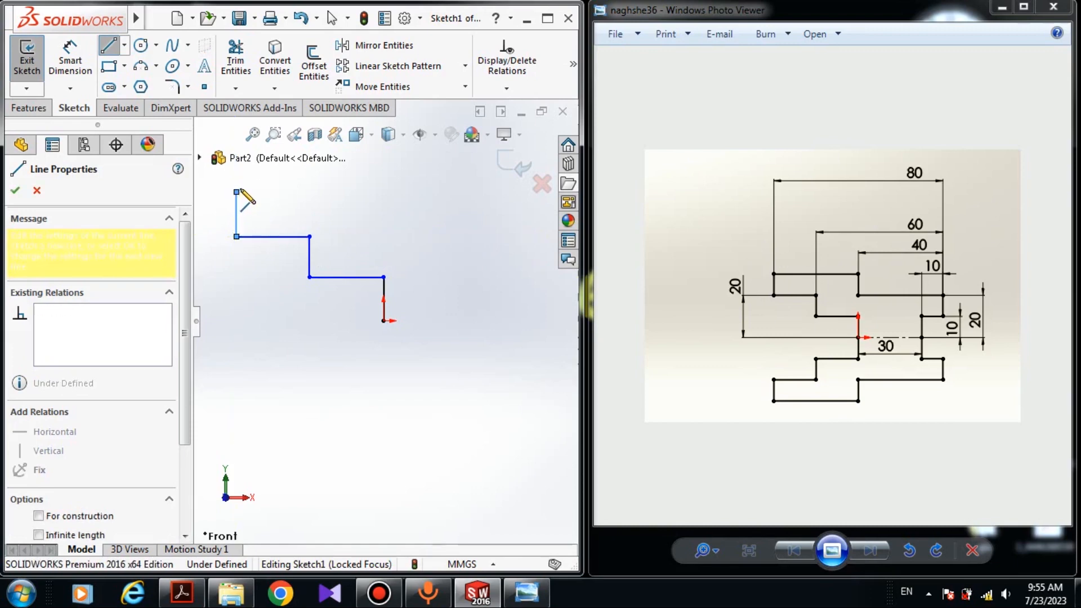
{"action": "left_click", "coordinate": [236, 192]}
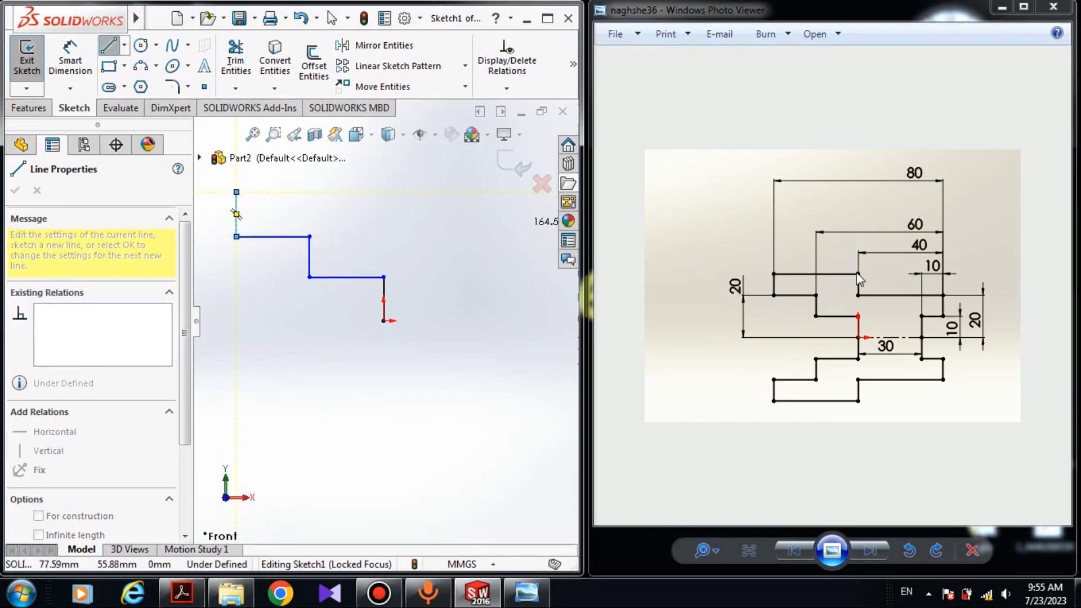
{"action": "left_click", "coordinate": [341, 192]}
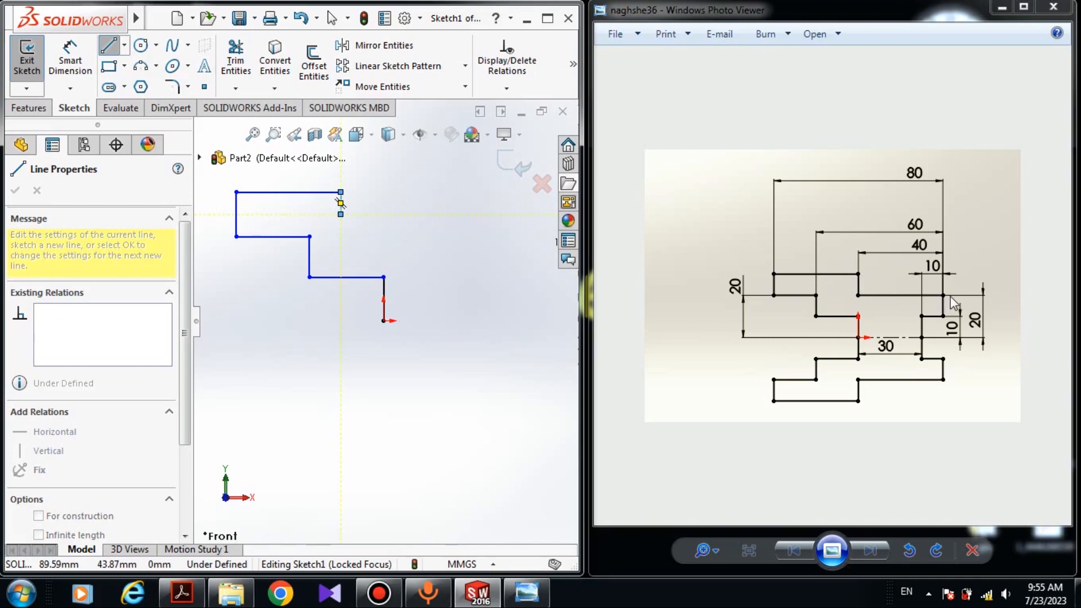
{"action": "left_click", "coordinate": [458, 214]}
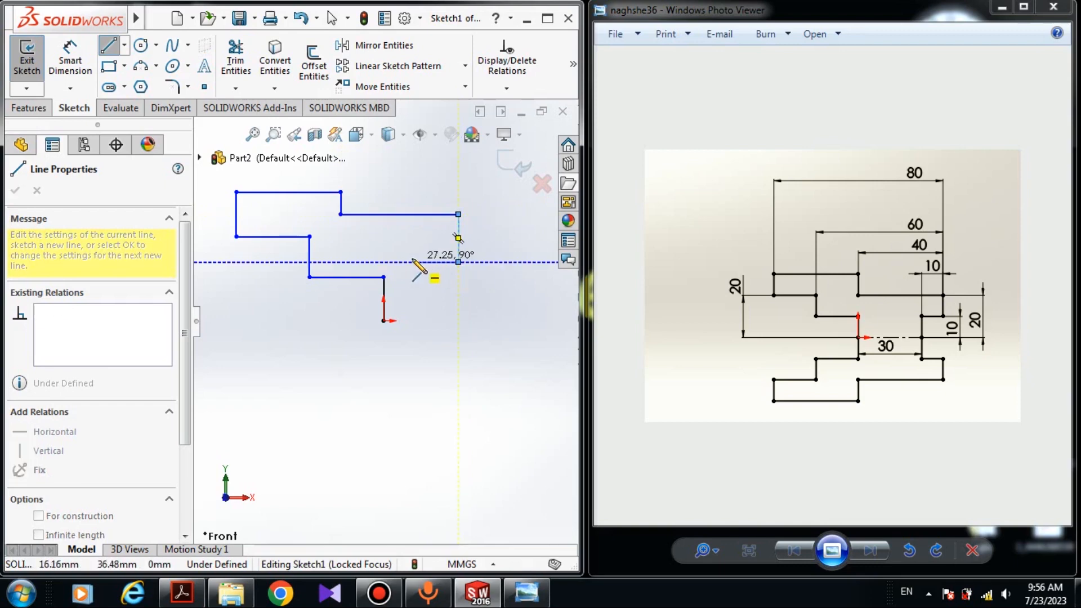
{"action": "left_click", "coordinate": [414, 262]}
{"action": "left_click", "coordinate": [413, 262]}
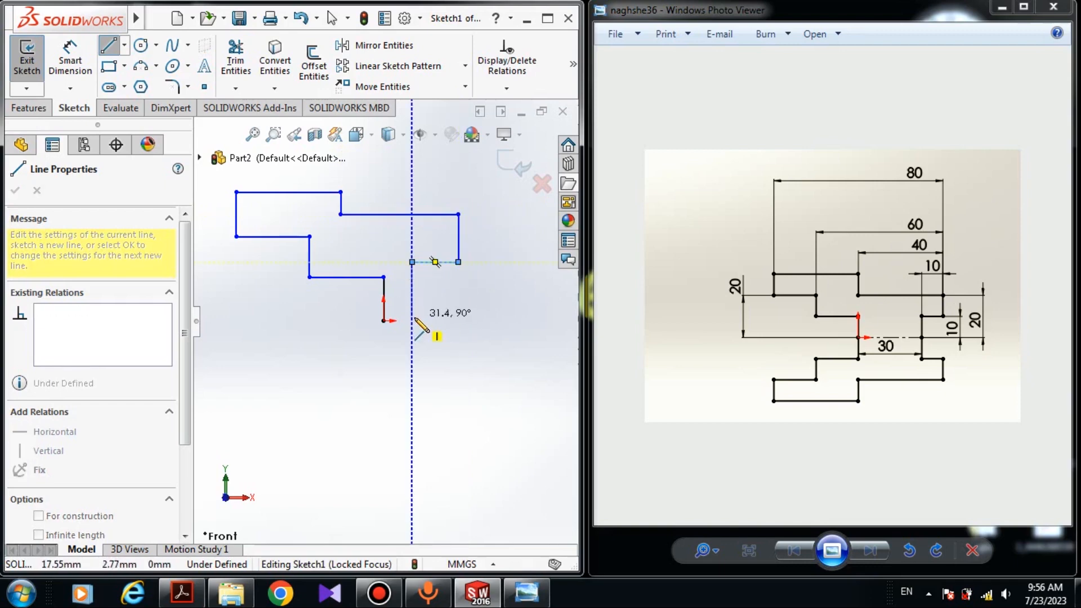
{"action": "left_click", "coordinate": [414, 321]}
{"action": "right_click", "coordinate": [480, 273]}
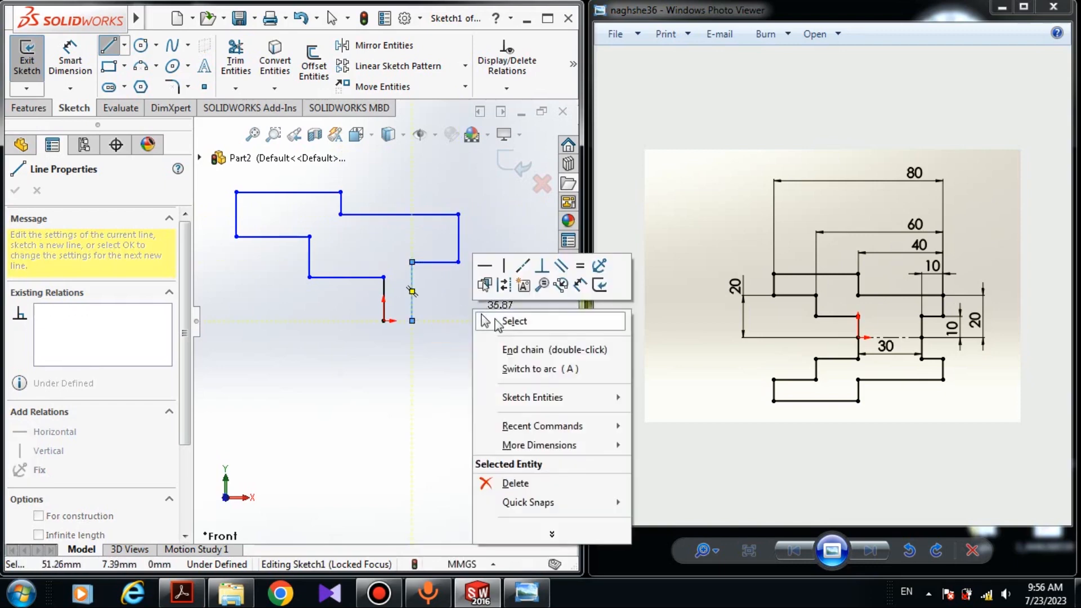
{"action": "left_click", "coordinate": [496, 319]}
{"action": "scroll", "coordinate": [376, 333], "scroll_direction": "down", "scroll_amount": 3}
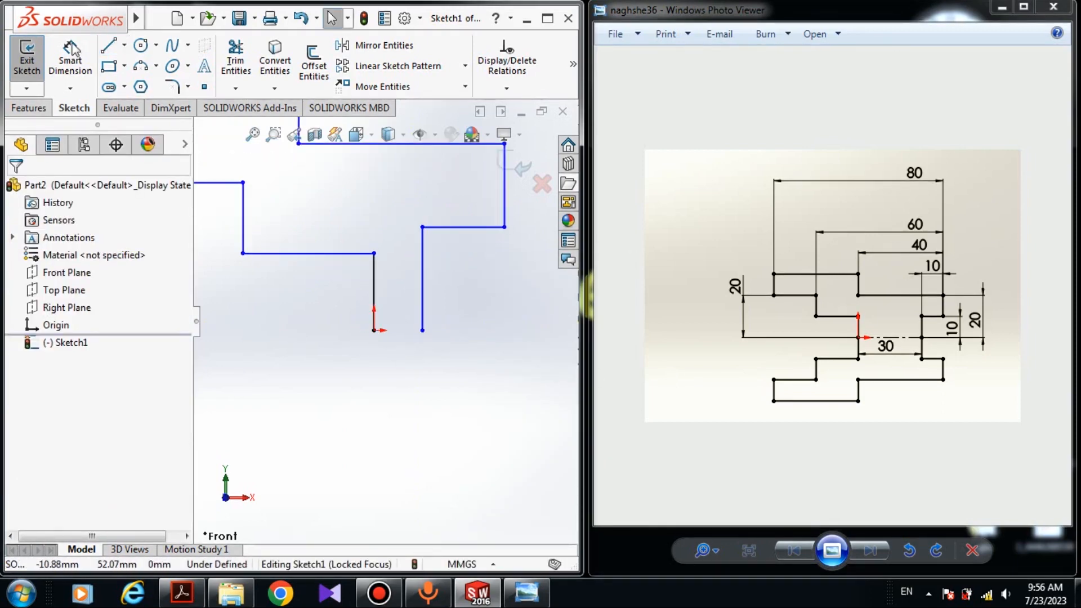
{"action": "left_click", "coordinate": [124, 45]}
{"action": "left_click", "coordinate": [141, 68]}
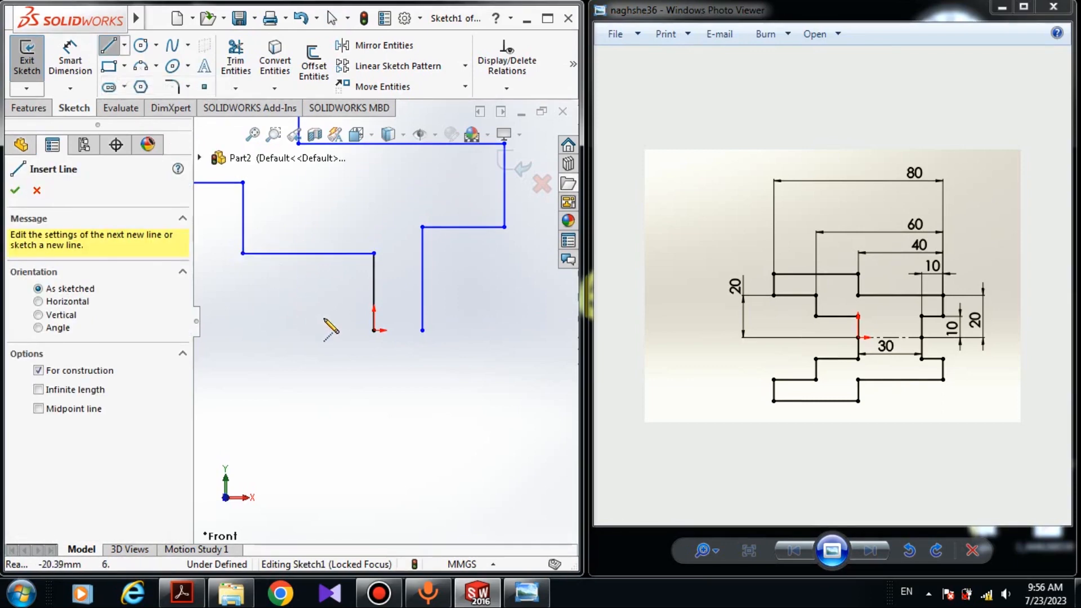
{"action": "left_click", "coordinate": [374, 331]}
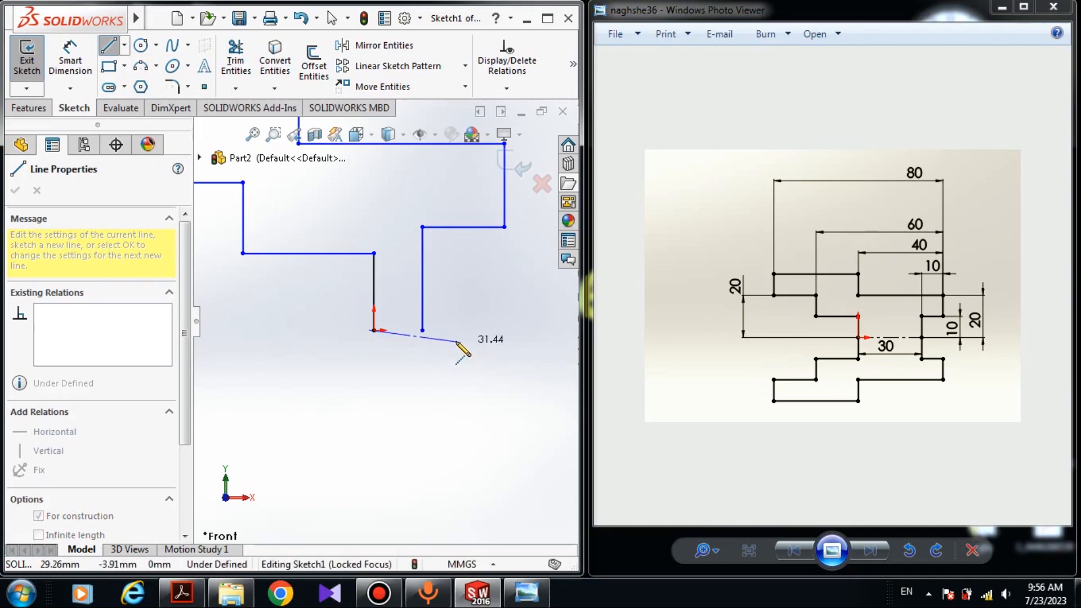
{"action": "key", "text": "Escape"}
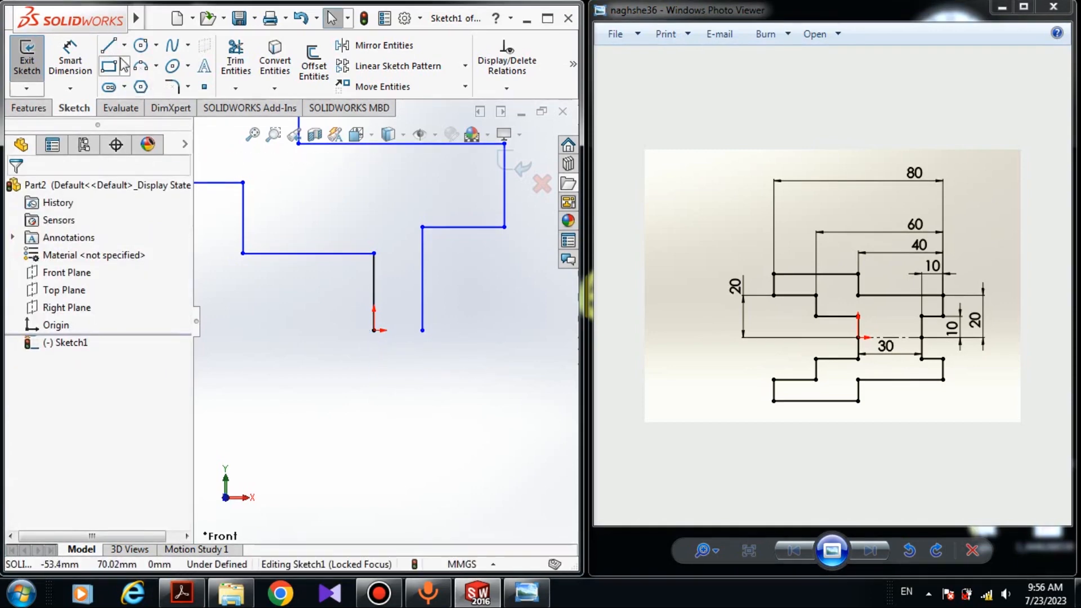
{"action": "key", "text": "Return"}
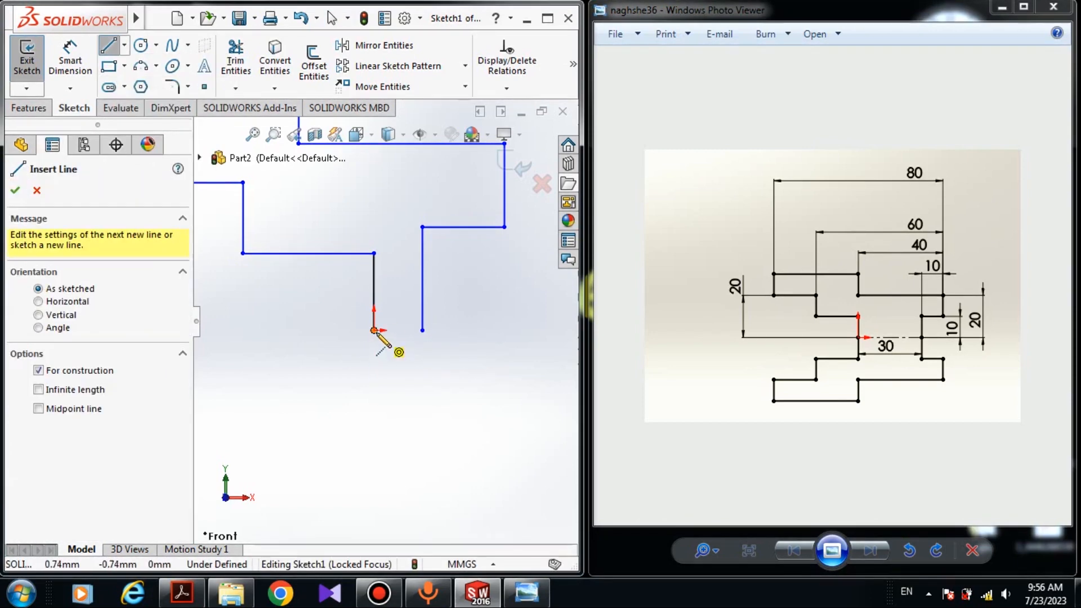
{"action": "left_click", "coordinate": [374, 330]}
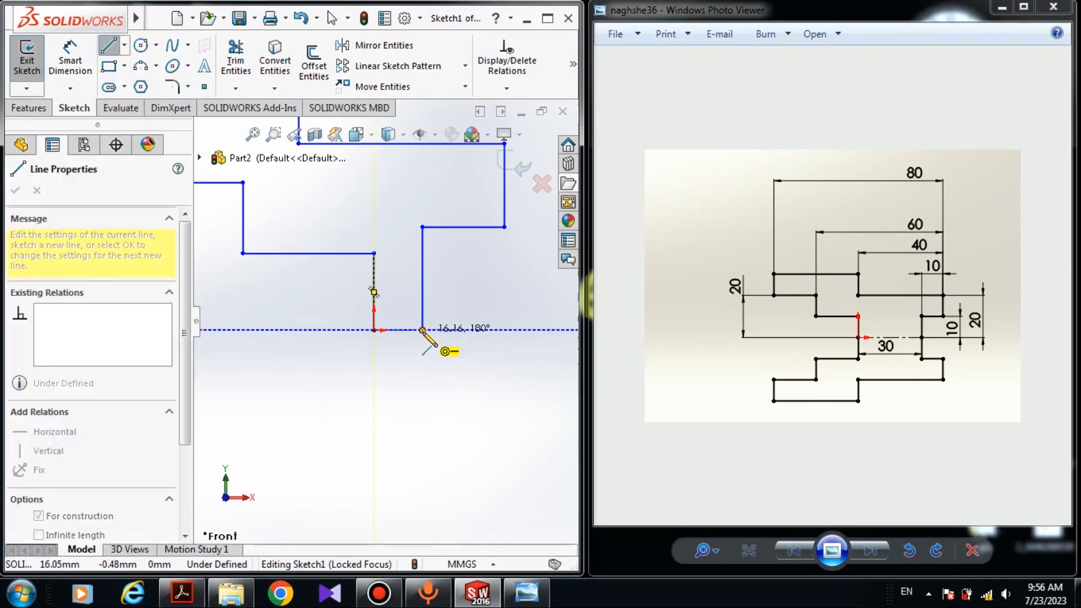
{"action": "key", "text": "Escape"}
- Draw a centerline closing the bottom gap between the origin and the last line's endpoint
{"action": "left_click", "coordinate": [124, 45]}
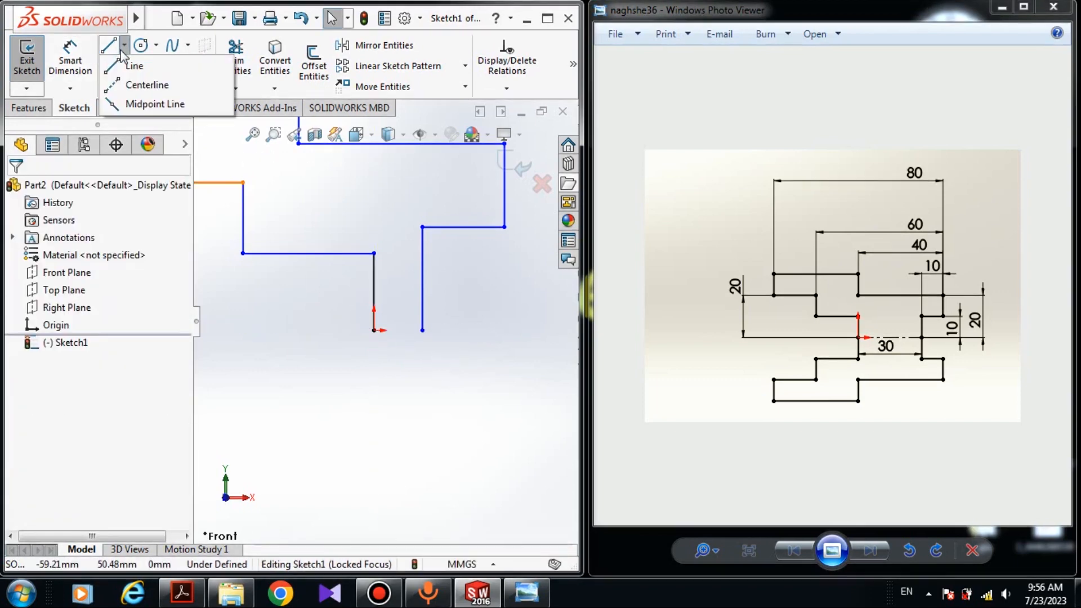
{"action": "left_click", "coordinate": [129, 84]}
{"action": "left_click", "coordinate": [374, 331]}
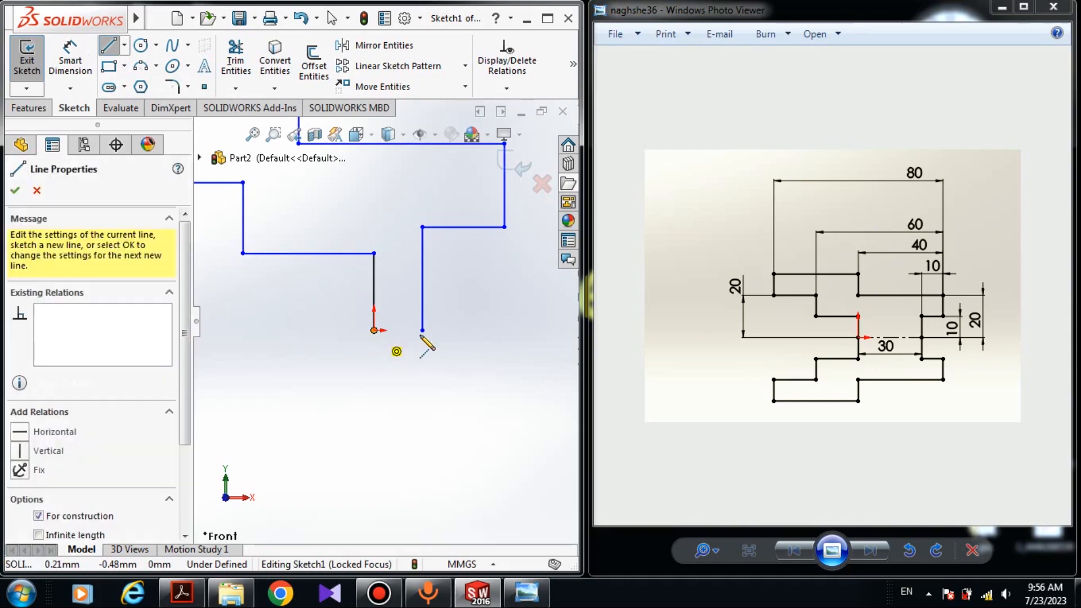
{"action": "left_click", "coordinate": [422, 331]}
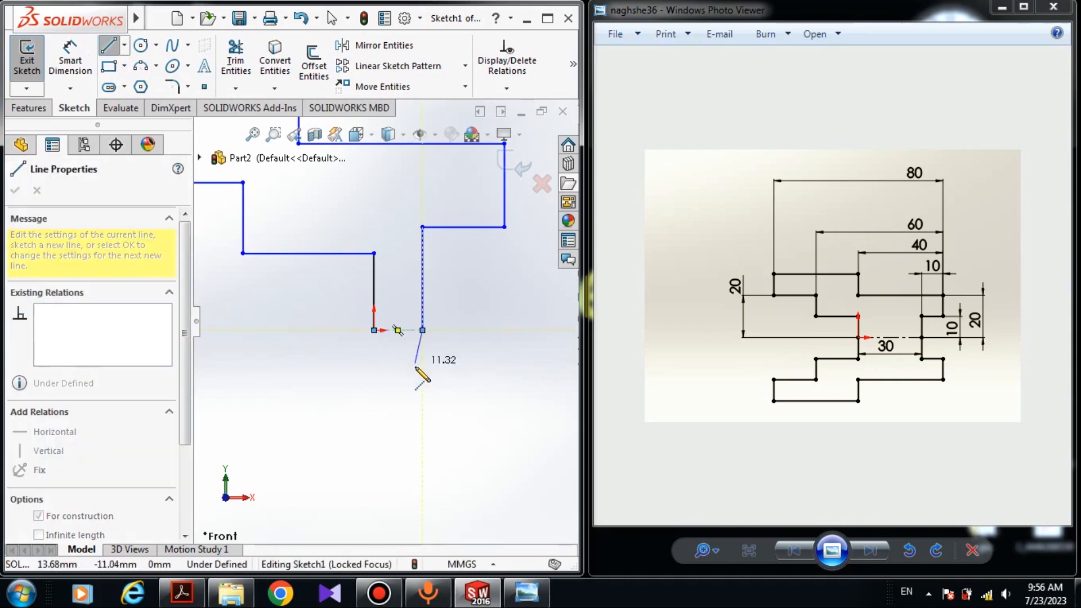
{"action": "key", "text": "Escape"}
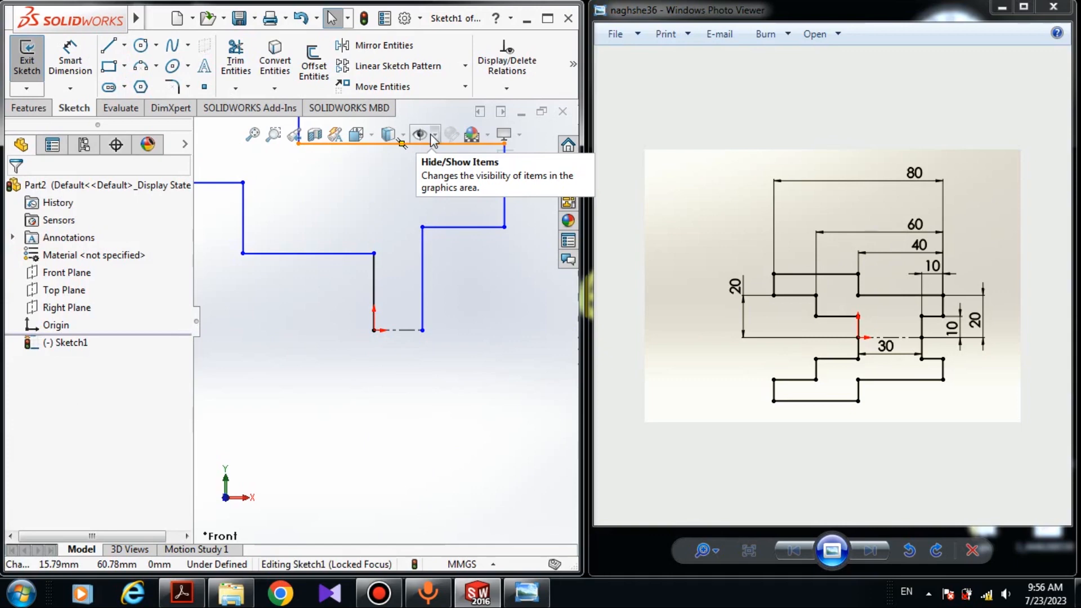
- Turn on the display of sketch relations in the graphics area
{"action": "left_click", "coordinate": [432, 135]}
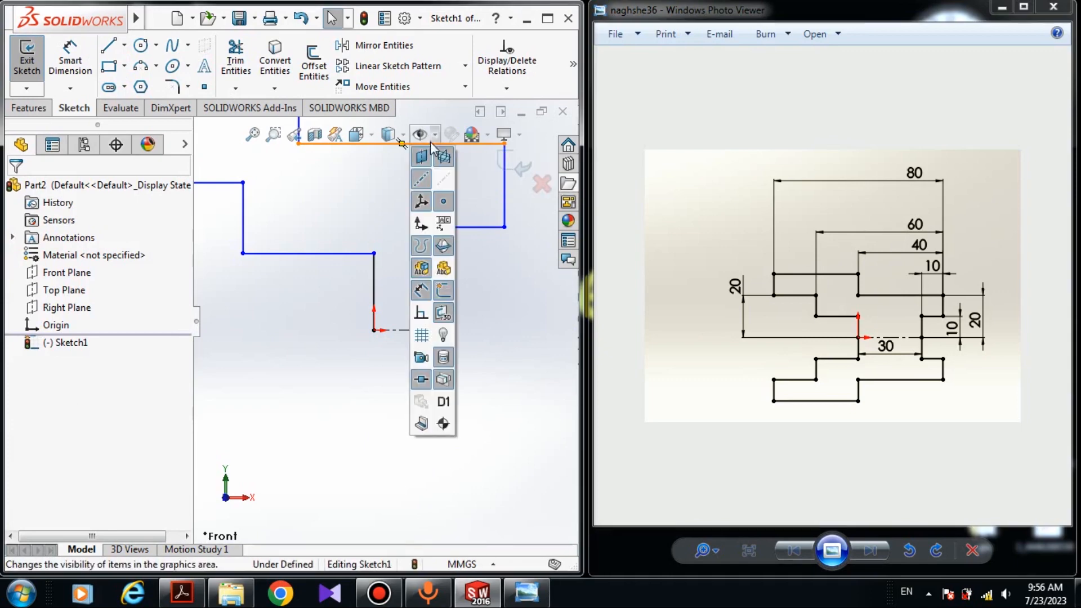
{"action": "left_click", "coordinate": [422, 315]}
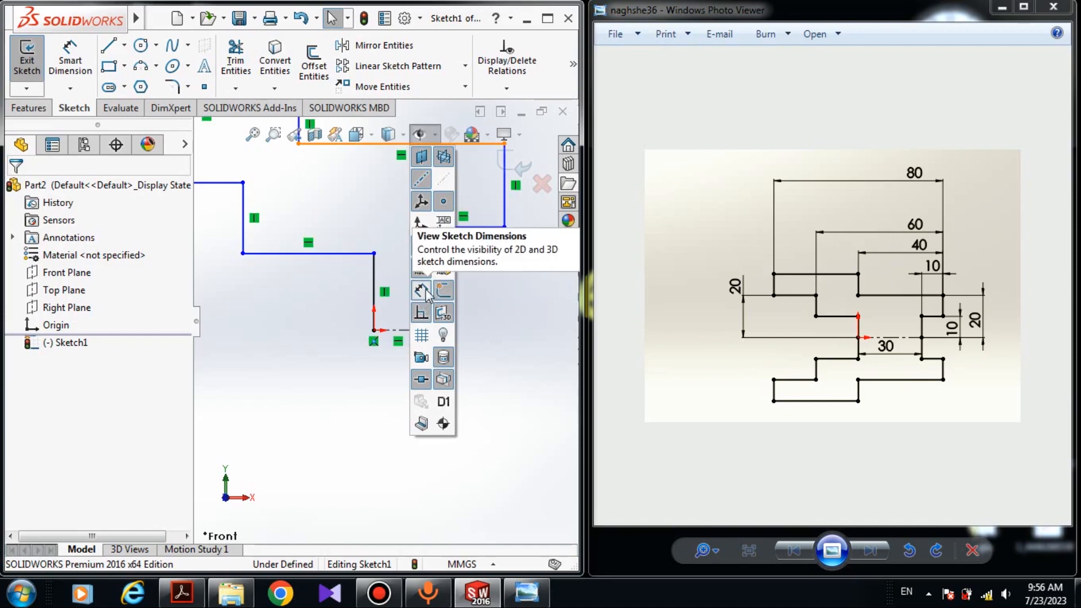
{"action": "left_click", "coordinate": [426, 292]}
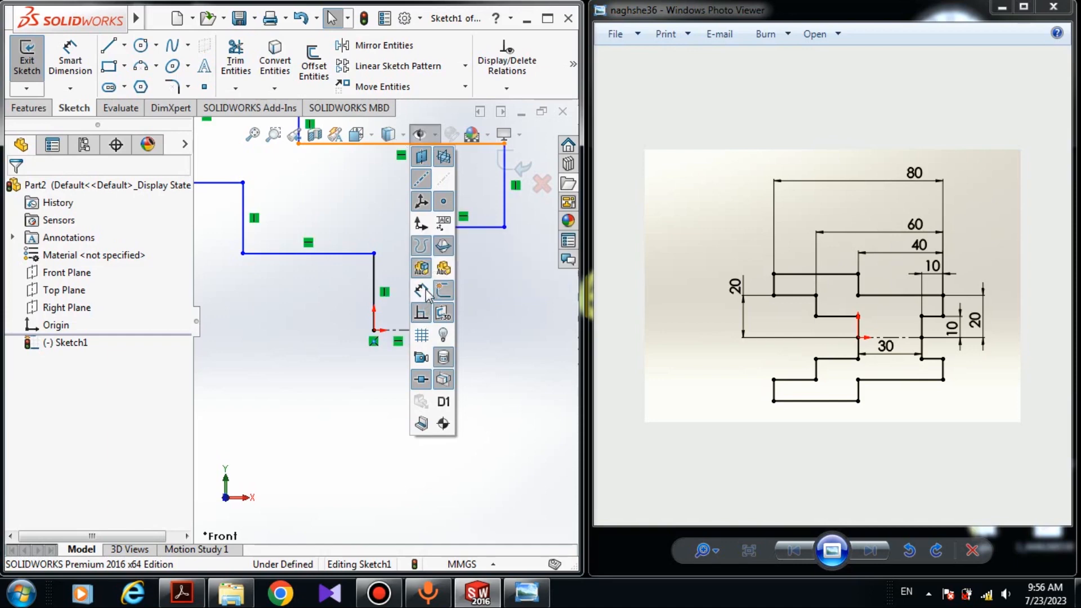
{"action": "left_click", "coordinate": [484, 344]}
- Dimension the lower right horizontal step line with Smart Dimension and set it to 10 mm
{"action": "scroll", "coordinate": [384, 321], "scroll_direction": "up", "scroll_amount": 3}
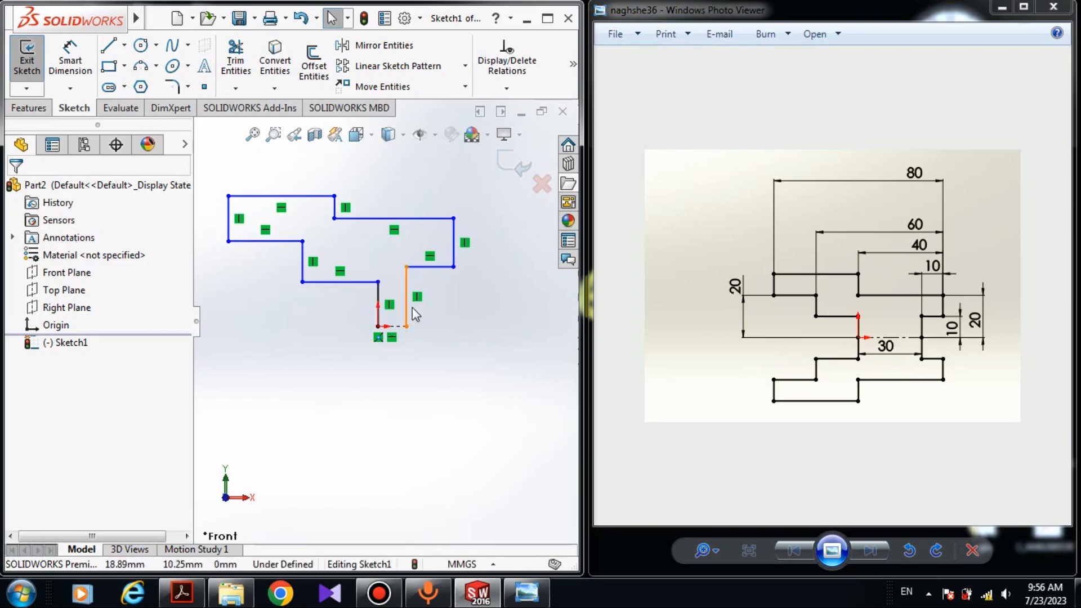
{"action": "left_click", "coordinate": [70, 60]}
{"action": "scroll", "coordinate": [389, 293], "scroll_direction": "down", "scroll_amount": 3}
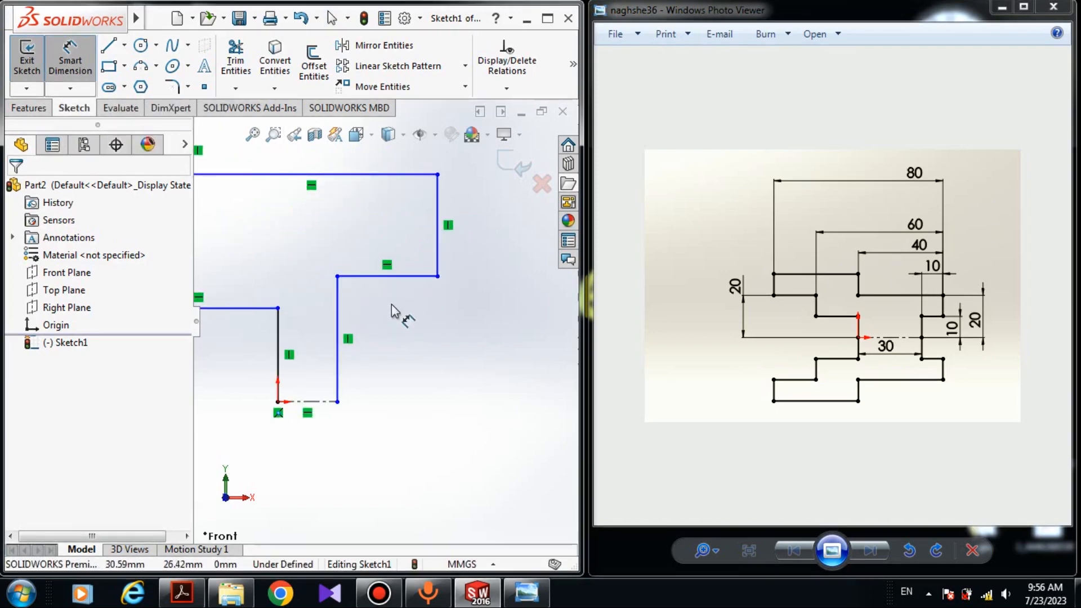
{"action": "left_click", "coordinate": [399, 280]}
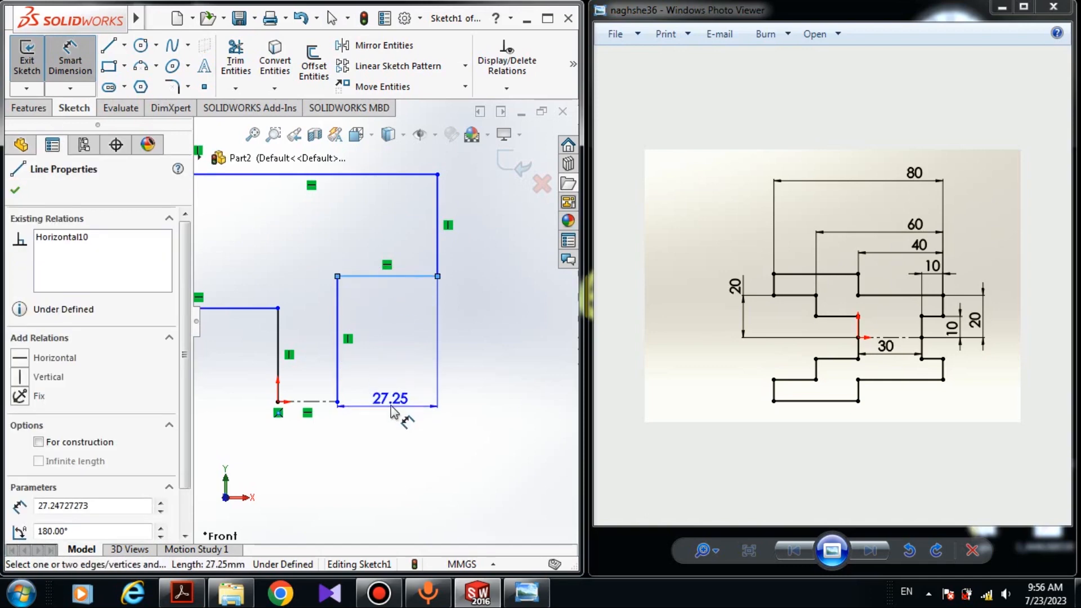
{"action": "left_click", "coordinate": [393, 410]}
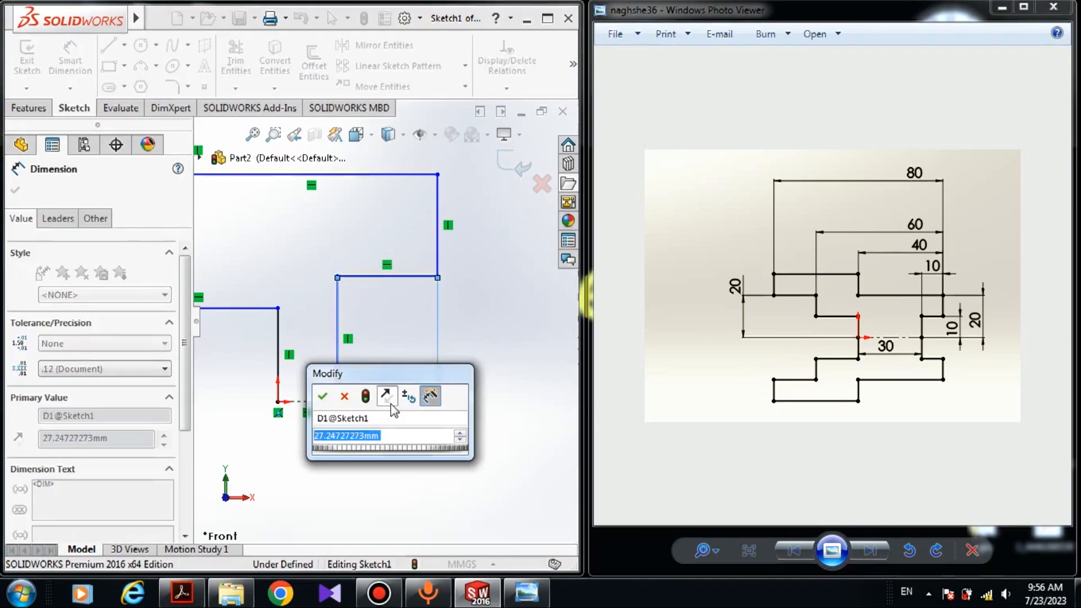
{"action": "type", "text": "10"}
{"action": "key", "text": "Return"}
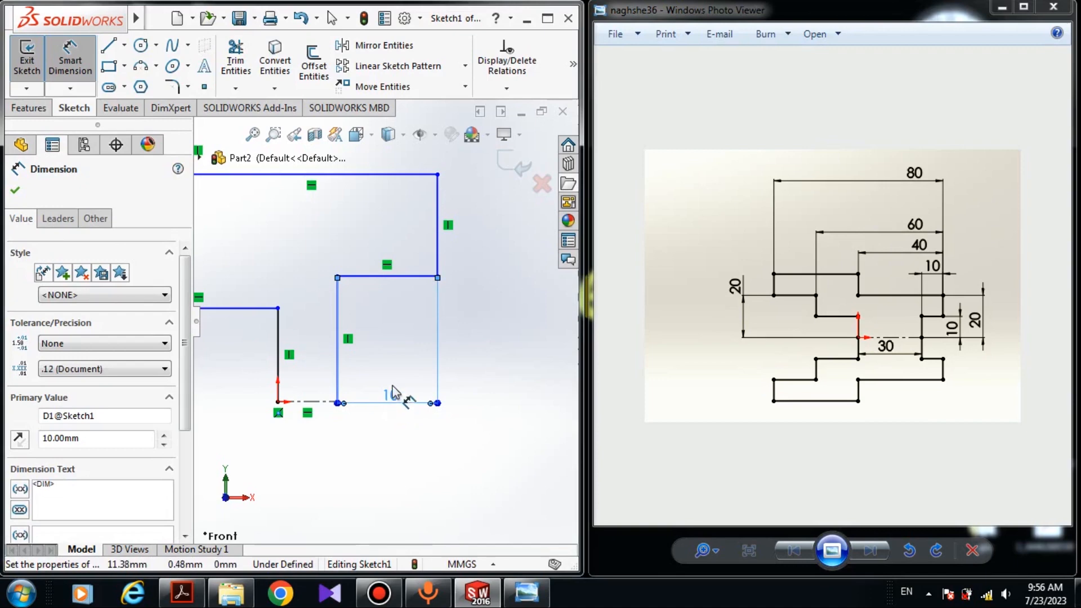
- Dimension the right square step's vertical height and set it to 10 mm
{"action": "left_click", "coordinate": [443, 450]}
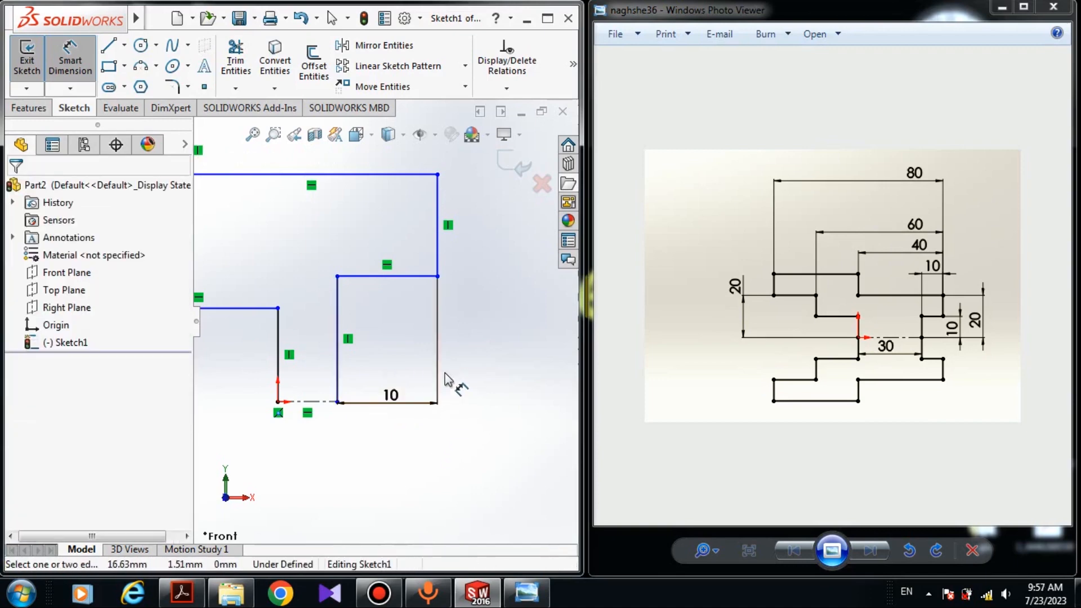
{"action": "left_click", "coordinate": [438, 276]}
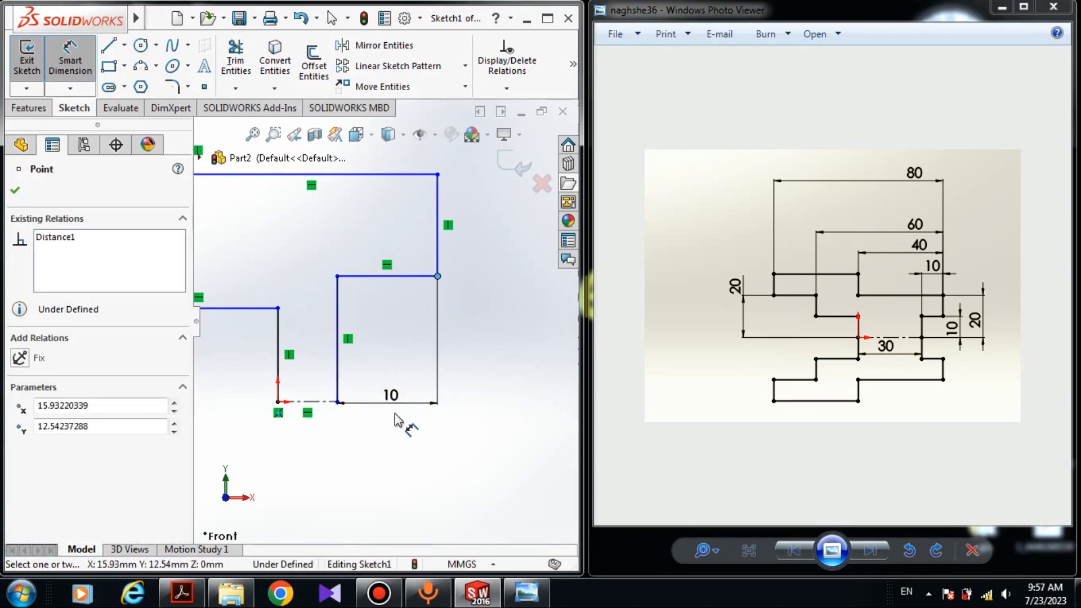
{"action": "left_click", "coordinate": [338, 402]}
{"action": "left_click", "coordinate": [477, 374]}
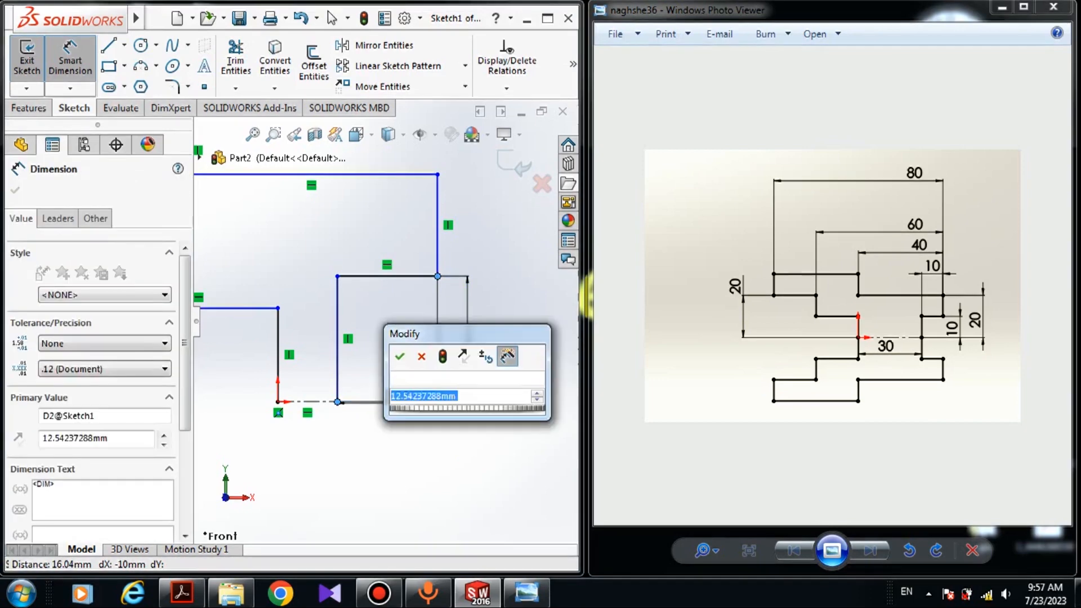
{"action": "type", "text": "10"}
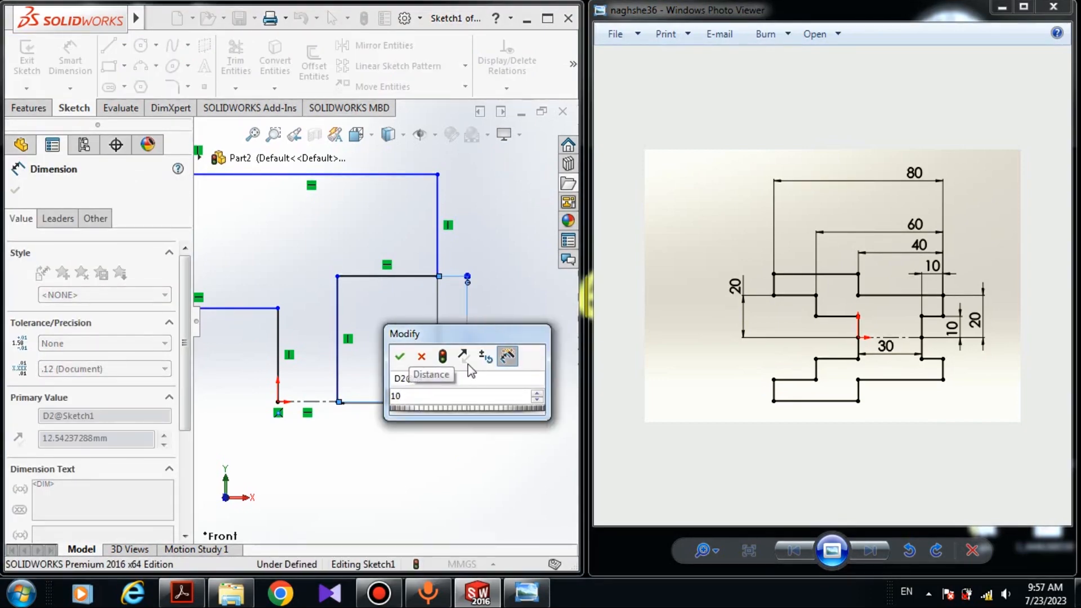
{"action": "key", "text": "Return"}
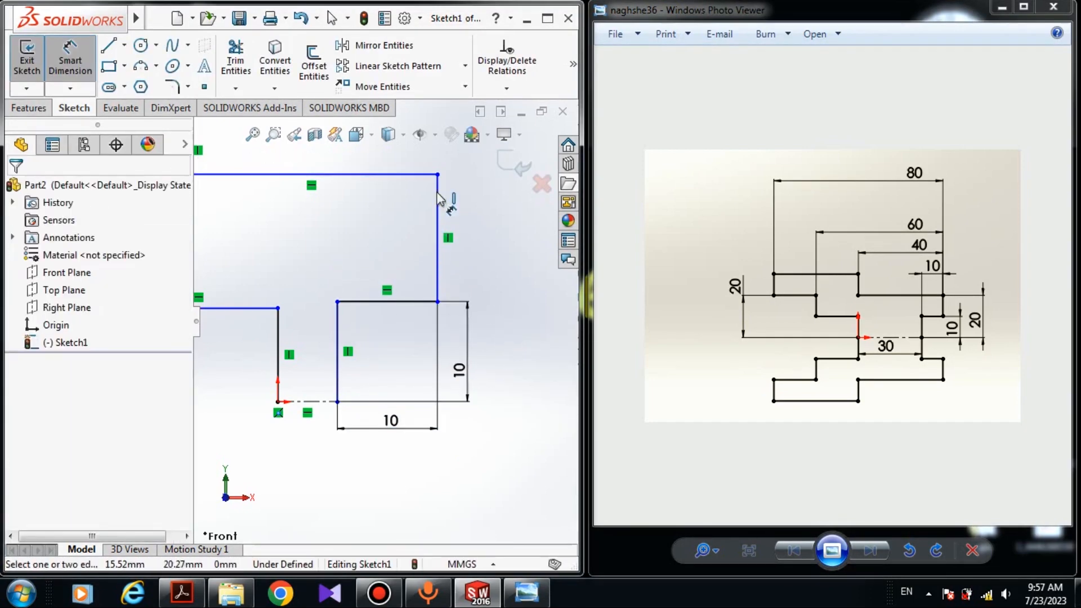
- Dimension the vertical distance from the tall right line's top corner down to the baseline and set it to 20 mm
{"action": "left_click", "coordinate": [438, 175]}
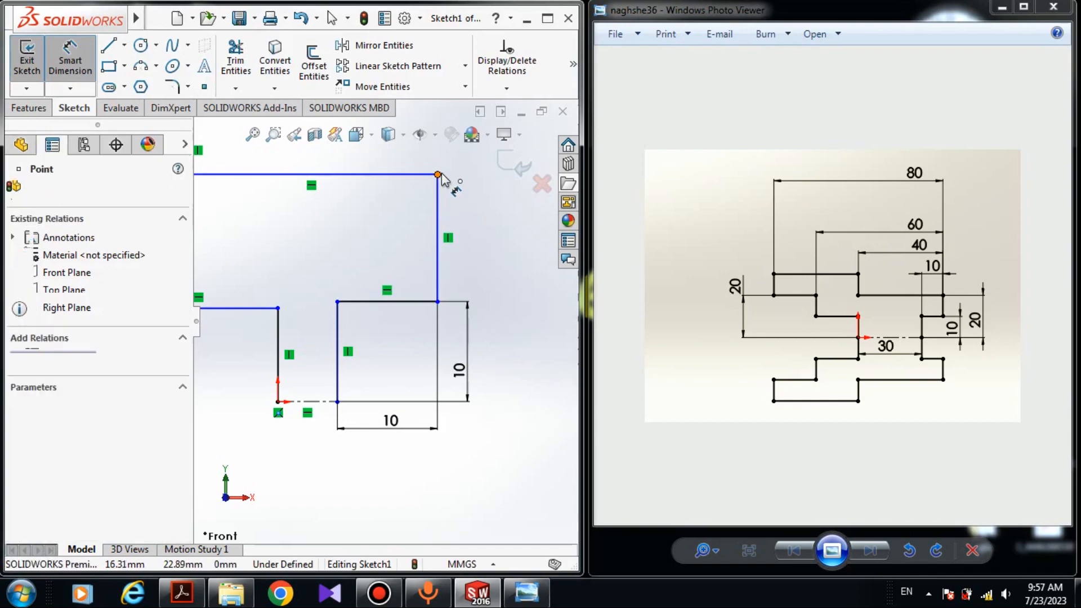
{"action": "left_click", "coordinate": [337, 401]}
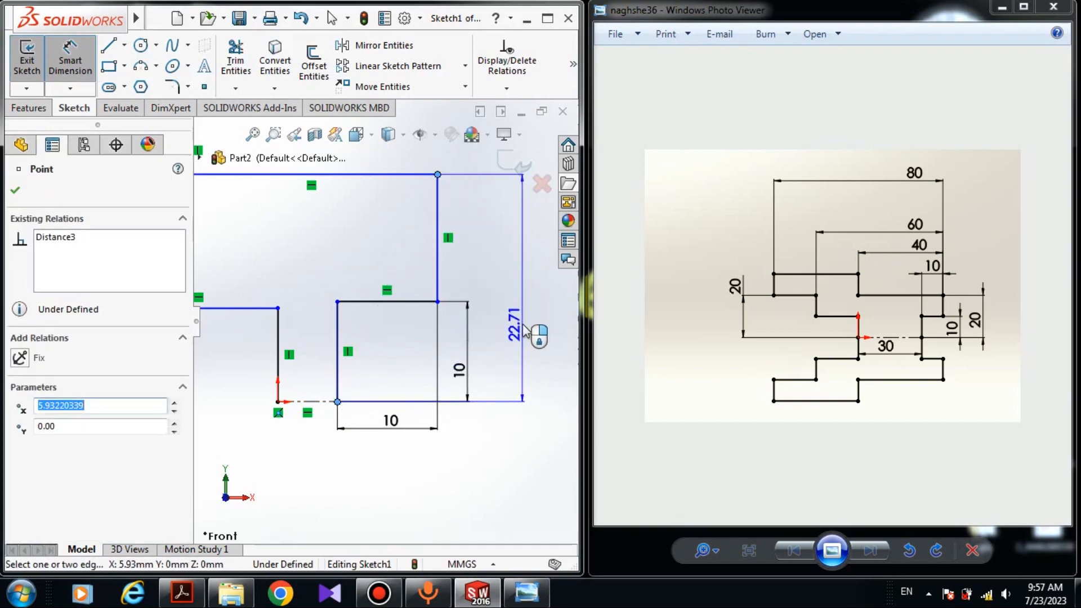
{"action": "left_click", "coordinate": [524, 330]}
{"action": "type", "text": "20"}
{"action": "key", "text": "Return"}
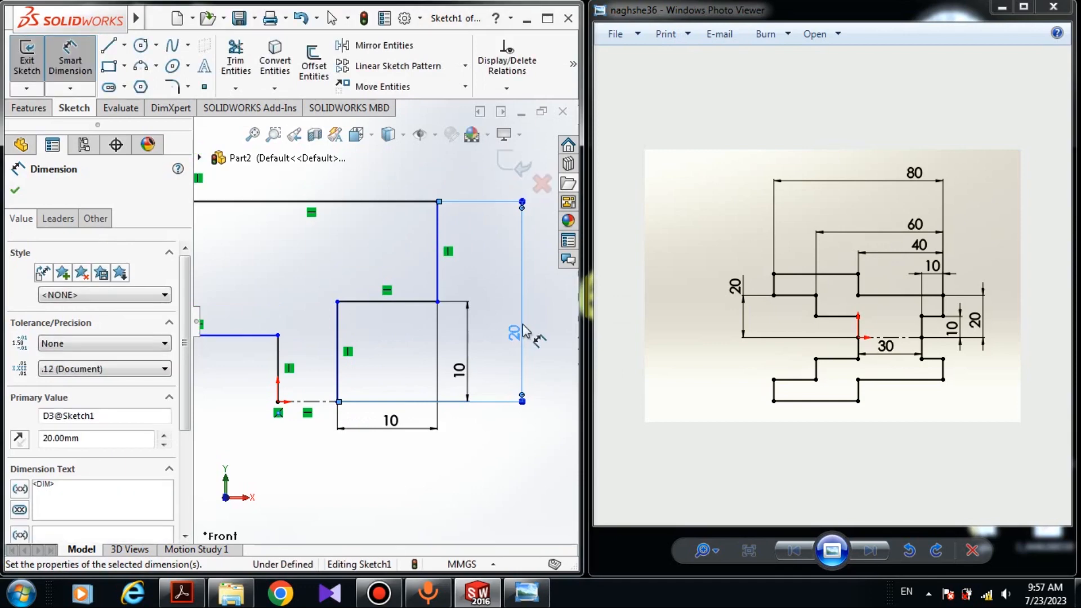
{"action": "key", "text": "Escape"}
- Make the left lower horizontal line collinear with the top line of the right square step
{"action": "scroll", "coordinate": [343, 334], "scroll_direction": "down", "scroll_amount": 3}
{"action": "scroll", "coordinate": [340, 335], "scroll_direction": "up", "scroll_amount": 3}
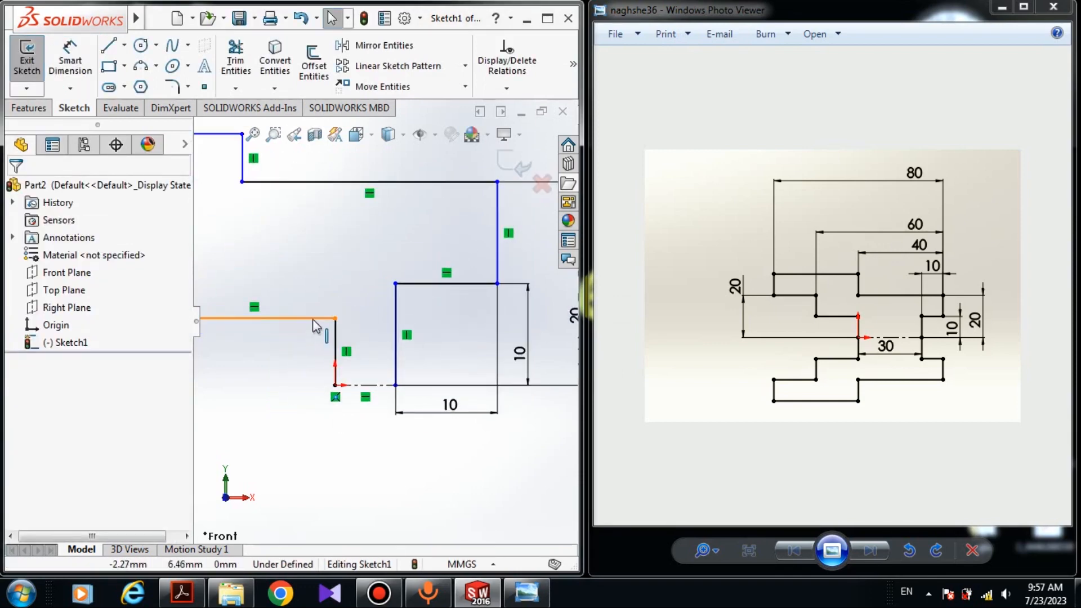
{"action": "left_click", "coordinate": [312, 319]}
{"action": "left_click", "coordinate": [426, 286], "text": "ctrl"}
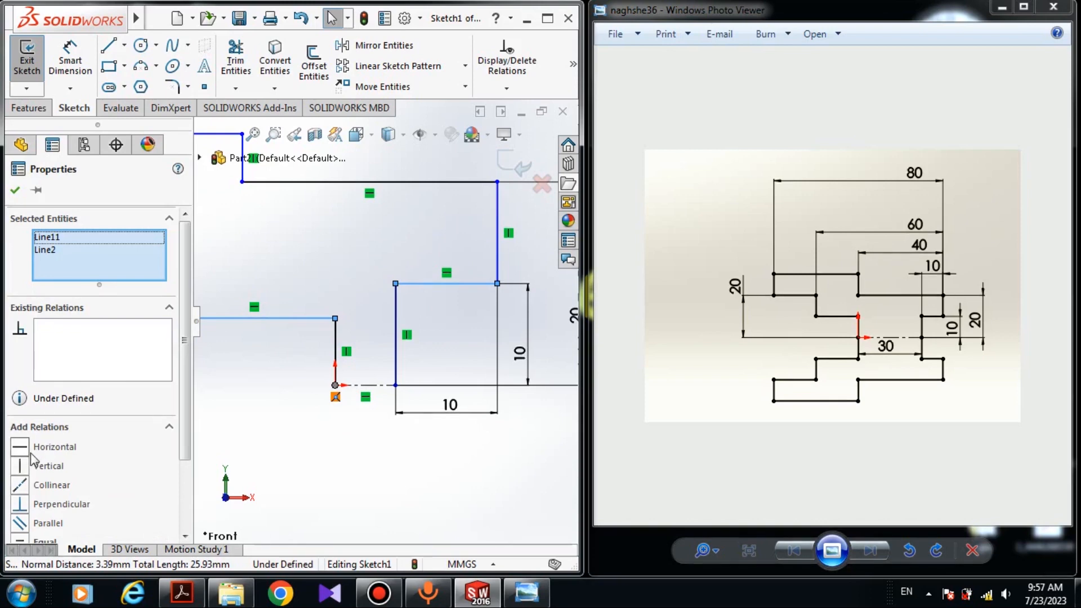
{"action": "left_click", "coordinate": [25, 486]}
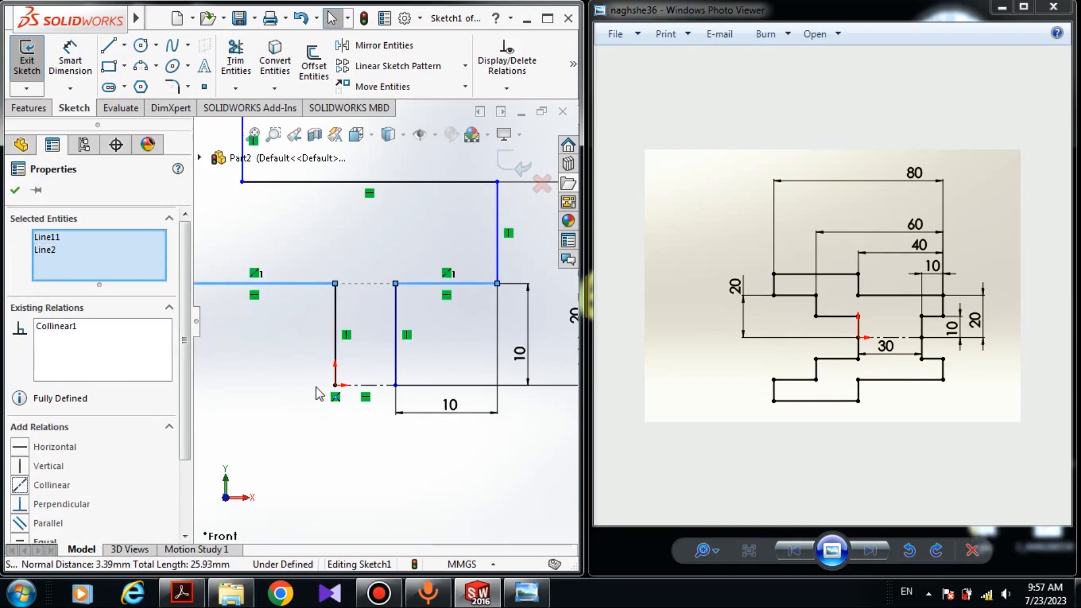
- Make the upper-left block's bottom line collinear with the horizontal line extending to its right
{"action": "scroll", "coordinate": [316, 387], "scroll_direction": "up", "scroll_amount": 6}
{"action": "scroll", "coordinate": [338, 299], "scroll_direction": "down", "scroll_amount": 6}
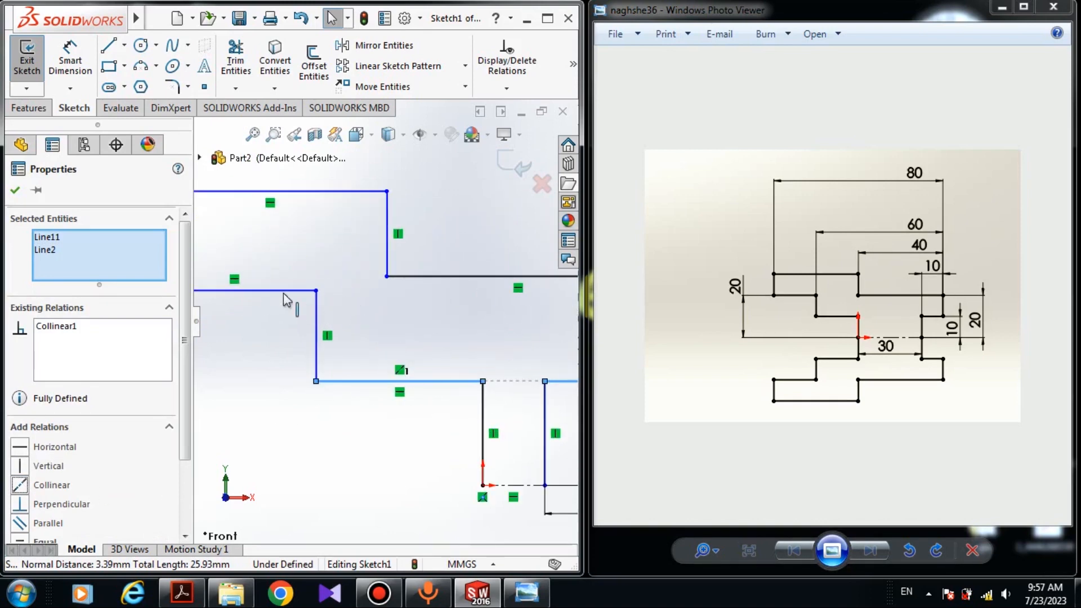
{"action": "scroll", "coordinate": [393, 327], "scroll_direction": "up", "scroll_amount": 2}
{"action": "scroll", "coordinate": [308, 304], "scroll_direction": "down", "scroll_amount": 3}
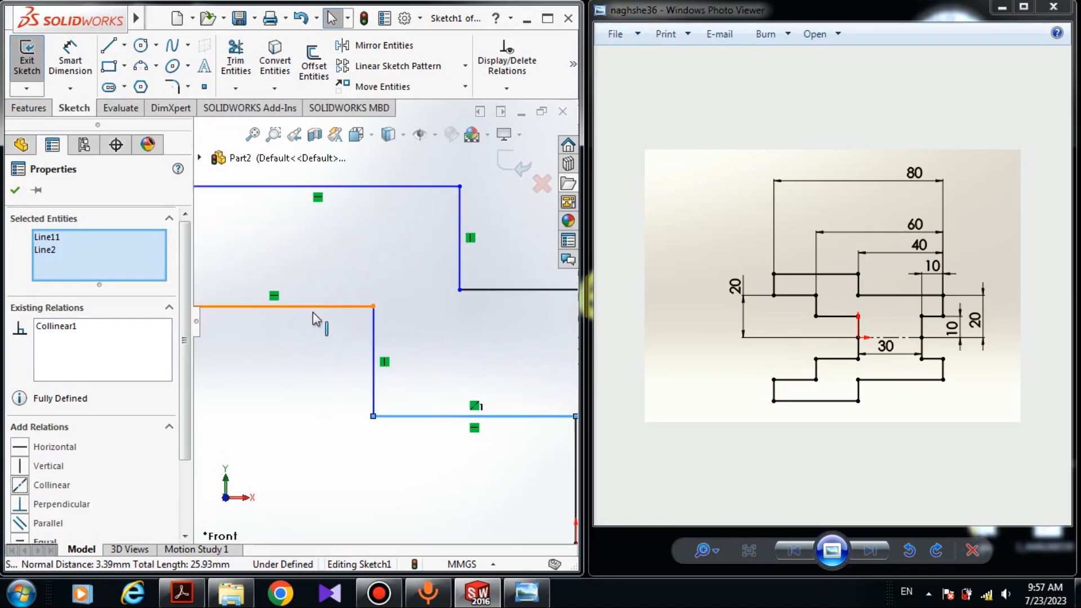
{"action": "scroll", "coordinate": [491, 394], "scroll_direction": "up", "scroll_amount": 4}
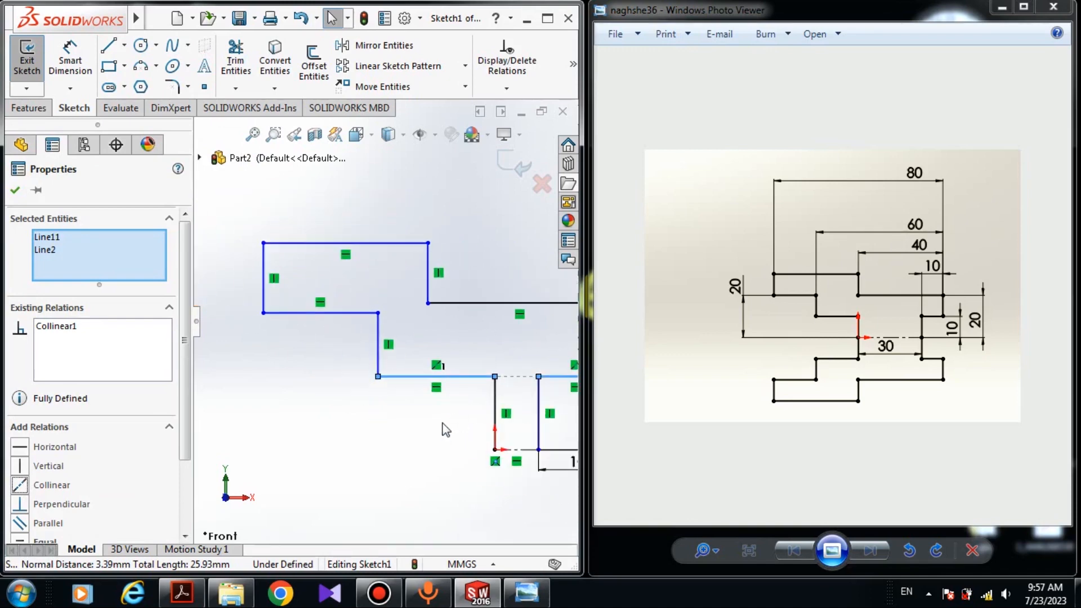
{"action": "scroll", "coordinate": [357, 340], "scroll_direction": "down", "scroll_amount": 3}
{"action": "scroll", "coordinate": [358, 326], "scroll_direction": "up", "scroll_amount": 1}
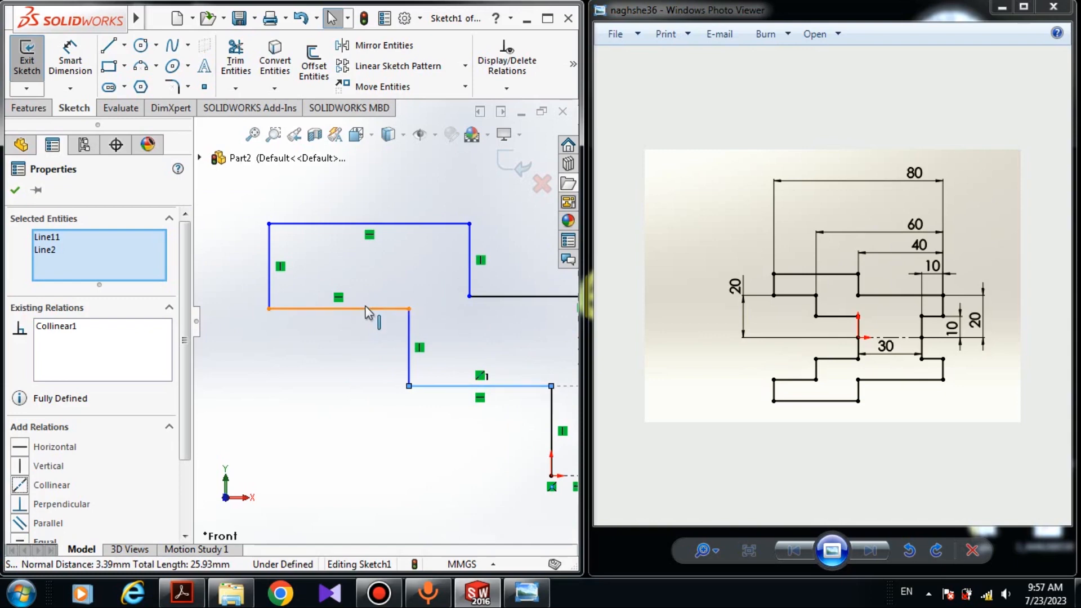
{"action": "left_click", "coordinate": [367, 309]}
{"action": "left_click", "coordinate": [384, 295]}
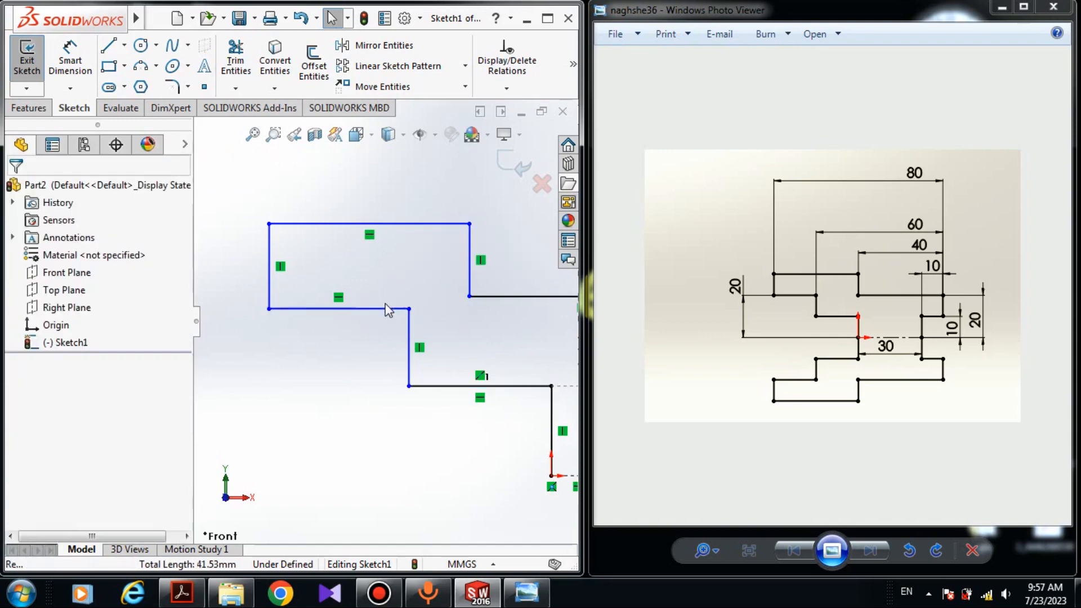
{"action": "left_click", "coordinate": [367, 310]}
{"action": "left_click", "coordinate": [499, 298], "text": "ctrl"}
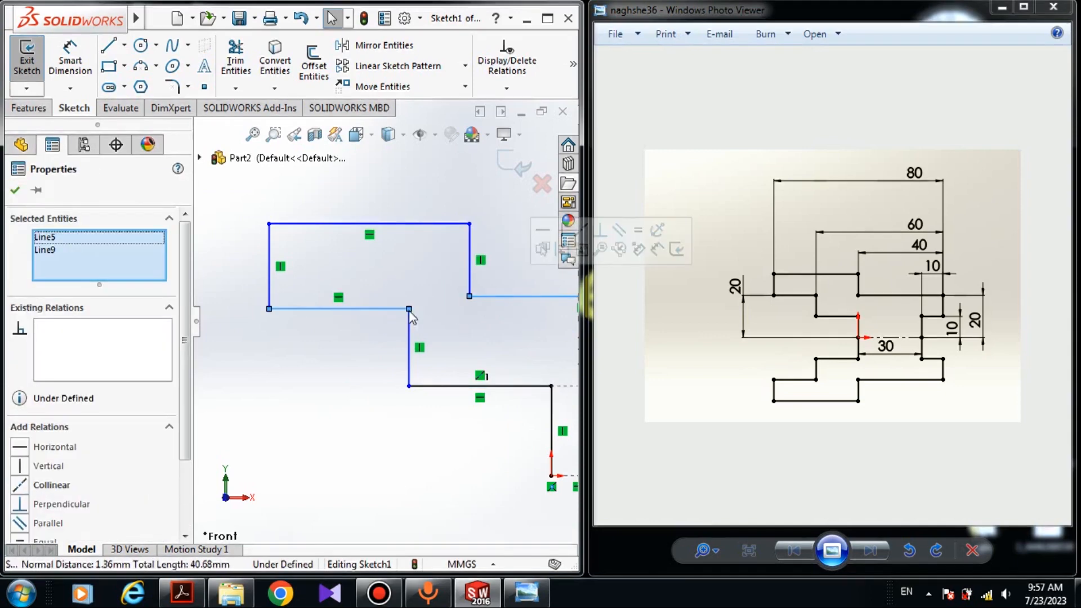
{"action": "left_click", "coordinate": [20, 484]}
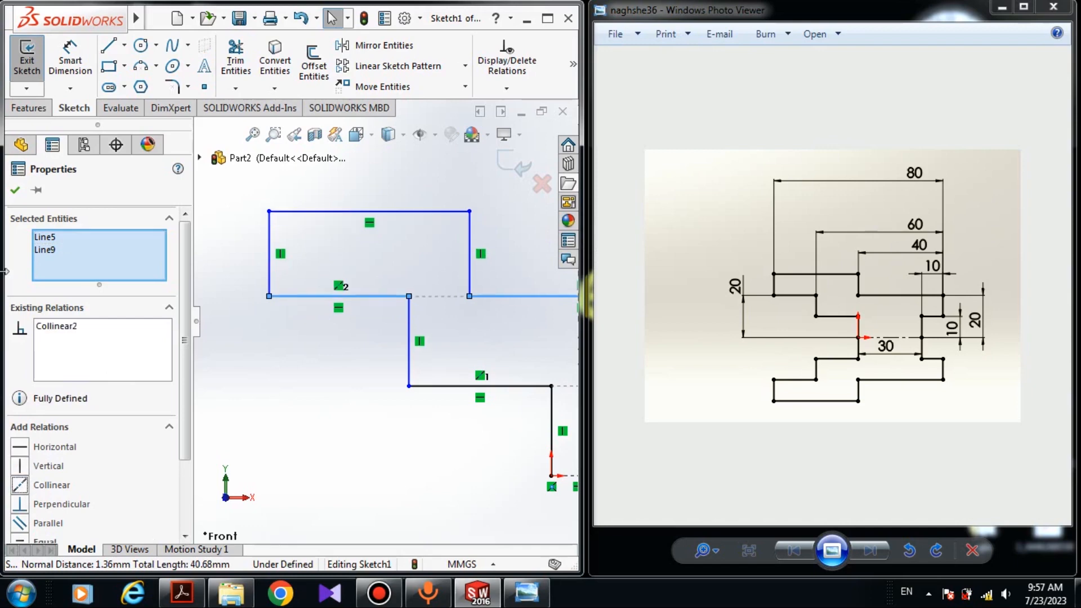
{"action": "left_click", "coordinate": [15, 193]}
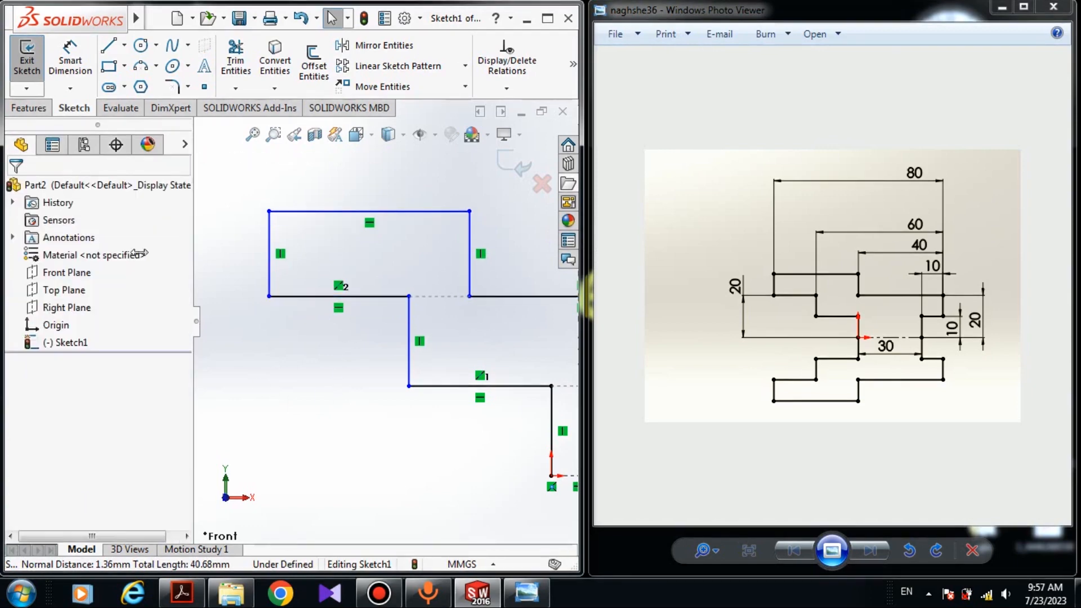
- Dimension the overall width between the leftmost and rightmost vertical lines as 80 mm
{"action": "left_click", "coordinate": [68, 63]}
{"action": "scroll", "coordinate": [360, 360], "scroll_direction": "up", "scroll_amount": 4}
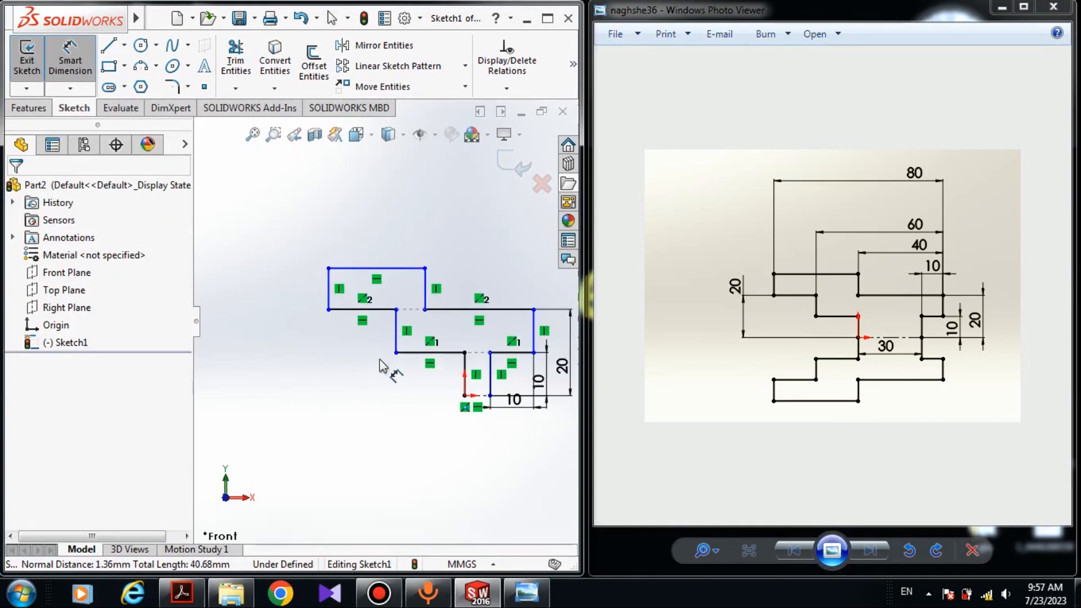
{"action": "scroll", "coordinate": [467, 349], "scroll_direction": "down", "scroll_amount": 2}
{"action": "scroll", "coordinate": [451, 329], "scroll_direction": "down", "scroll_amount": 1}
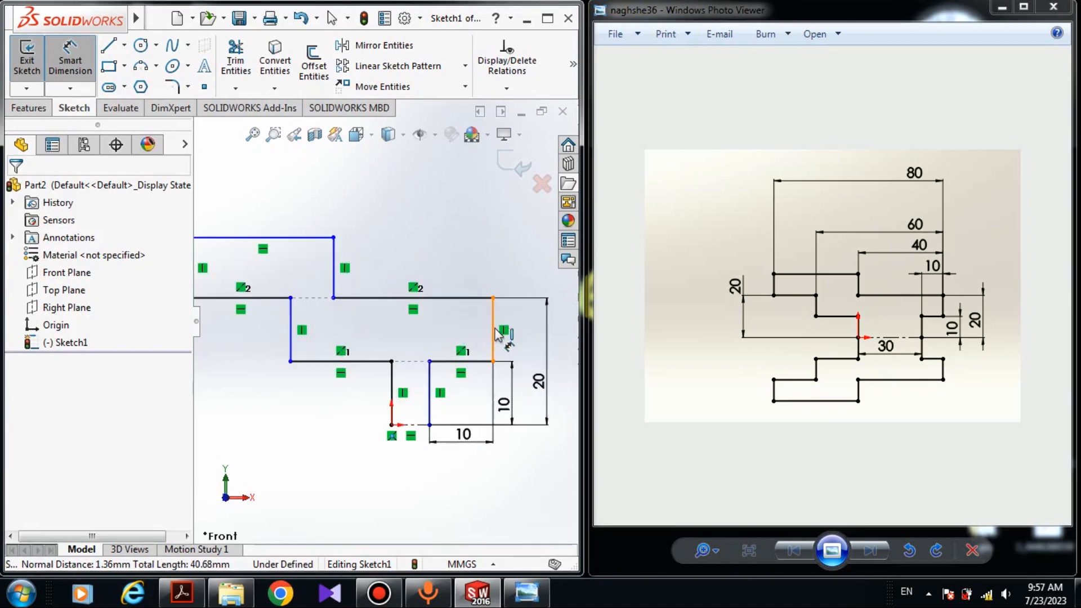
{"action": "left_click", "coordinate": [499, 334]}
{"action": "scroll", "coordinate": [384, 321], "scroll_direction": "up", "scroll_amount": 3}
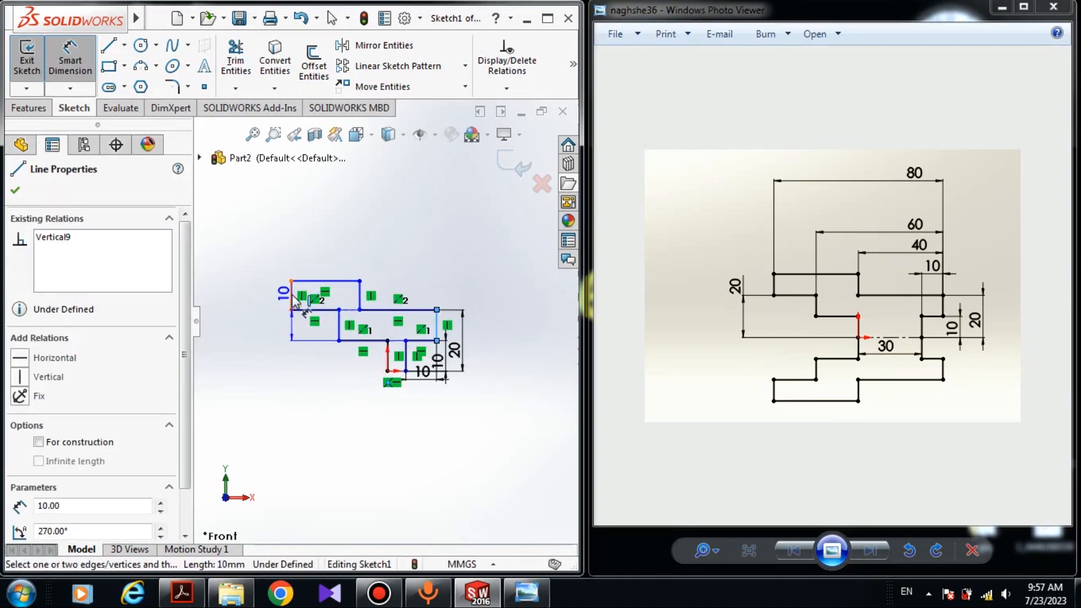
{"action": "left_click", "coordinate": [293, 304]}
{"action": "left_click", "coordinate": [394, 198]}
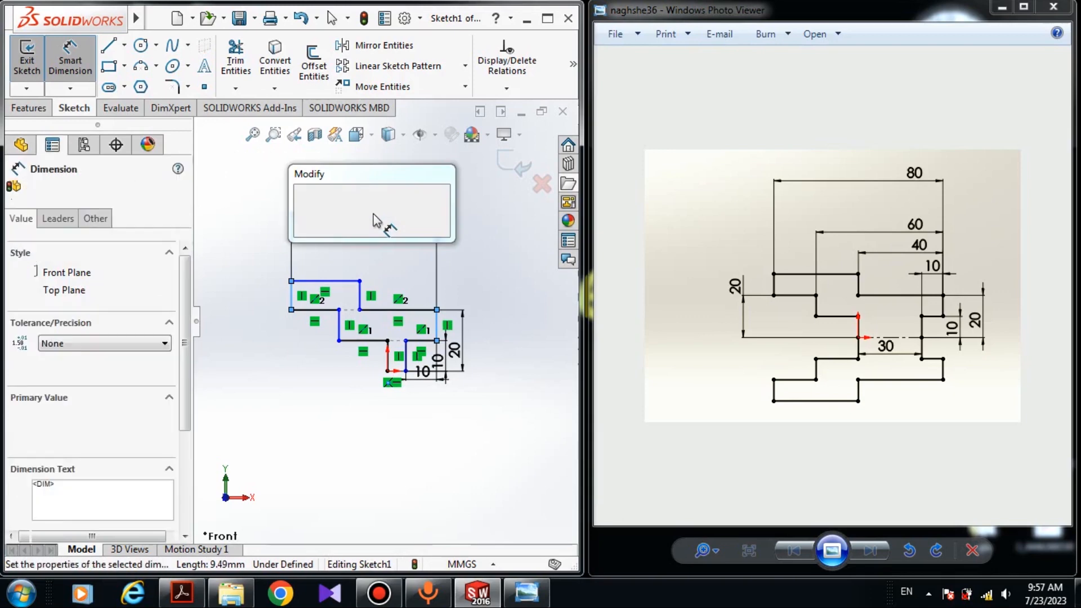
{"action": "type", "text": "80"}
{"action": "key", "text": "Return"}
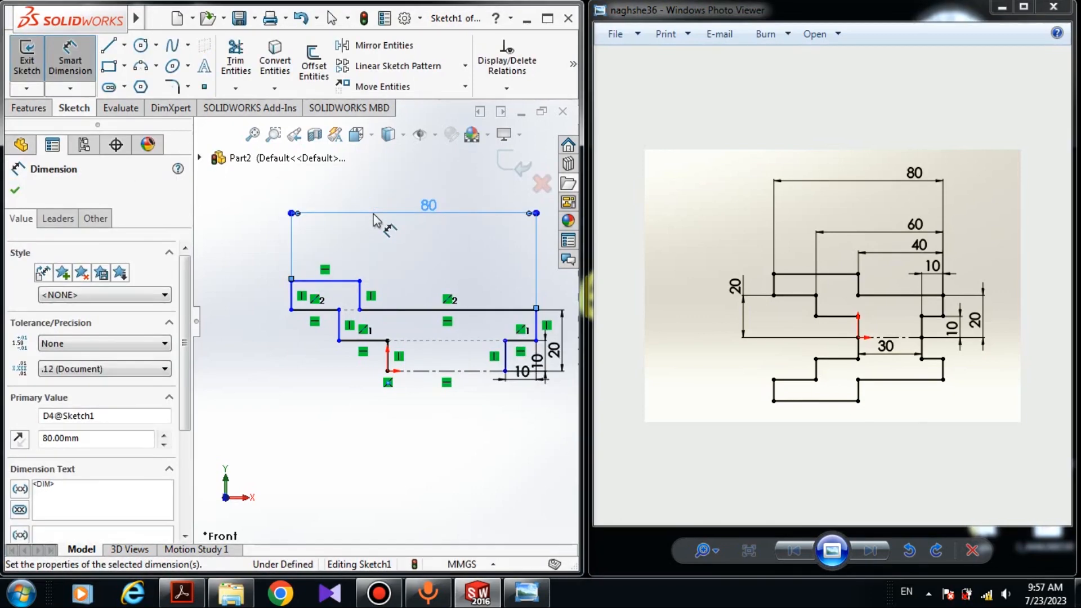
- Dimension the horizontal distance from the second step corner to the right edge as 60 mm
{"action": "left_click", "coordinate": [338, 310]}
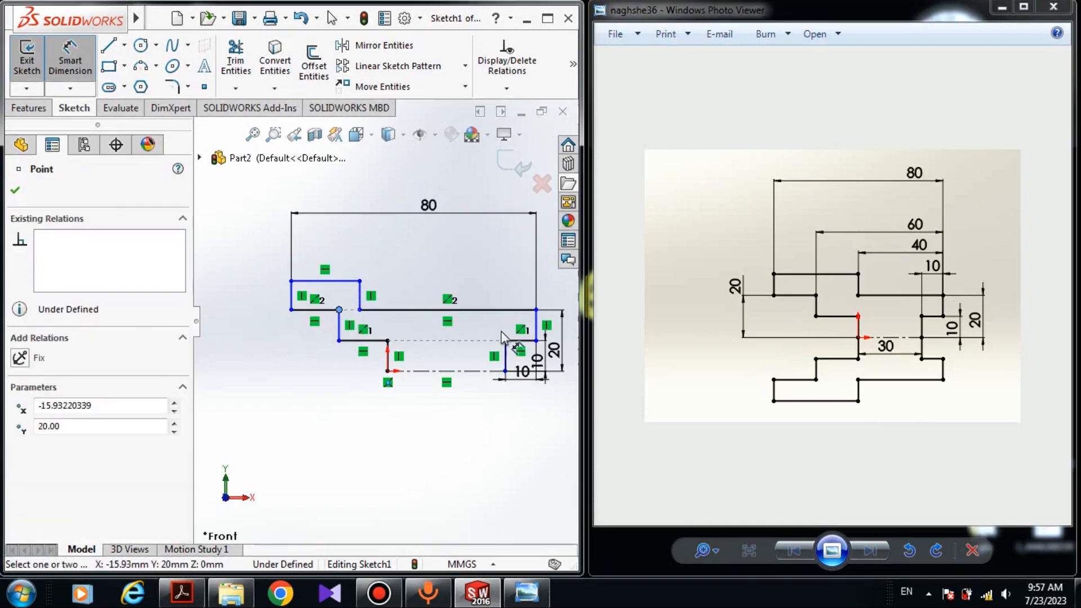
{"action": "left_click", "coordinate": [536, 311]}
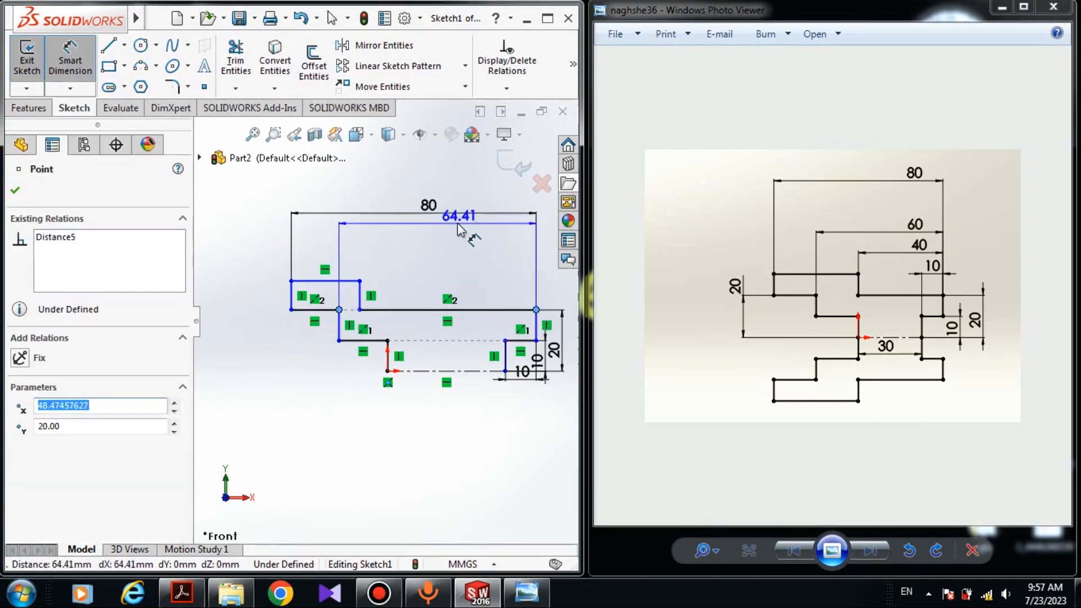
{"action": "left_click", "coordinate": [450, 246]}
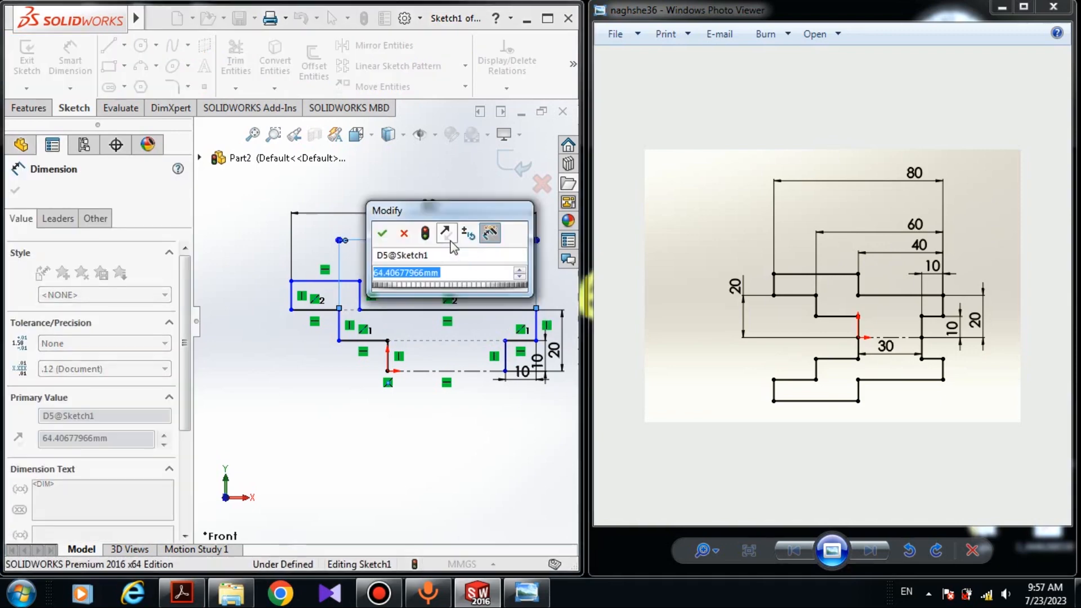
{"action": "type", "text": "60"}
{"action": "key", "text": "Return"}
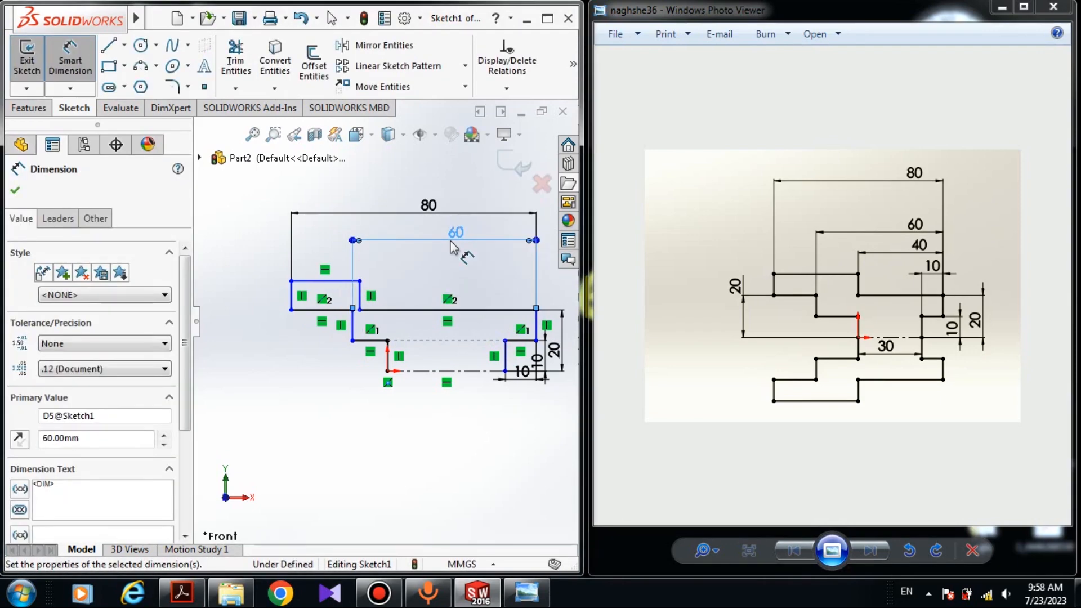
- Dimension the horizontal distance from the next step corner to the right edge and set it to 40 mm
{"action": "left_click", "coordinate": [360, 309]}
{"action": "left_click", "coordinate": [536, 309]}
{"action": "left_click", "coordinate": [488, 275]}
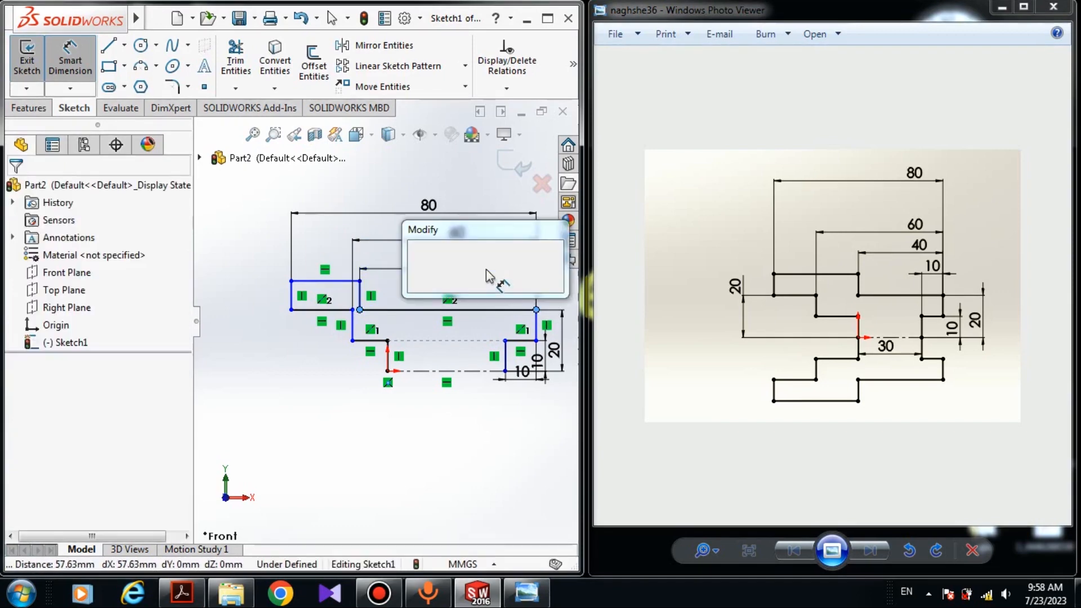
{"action": "left_click", "coordinate": [486, 270]}
{"action": "type", "text": "40-57.62711864mm"}
{"action": "key", "text": "Return"}
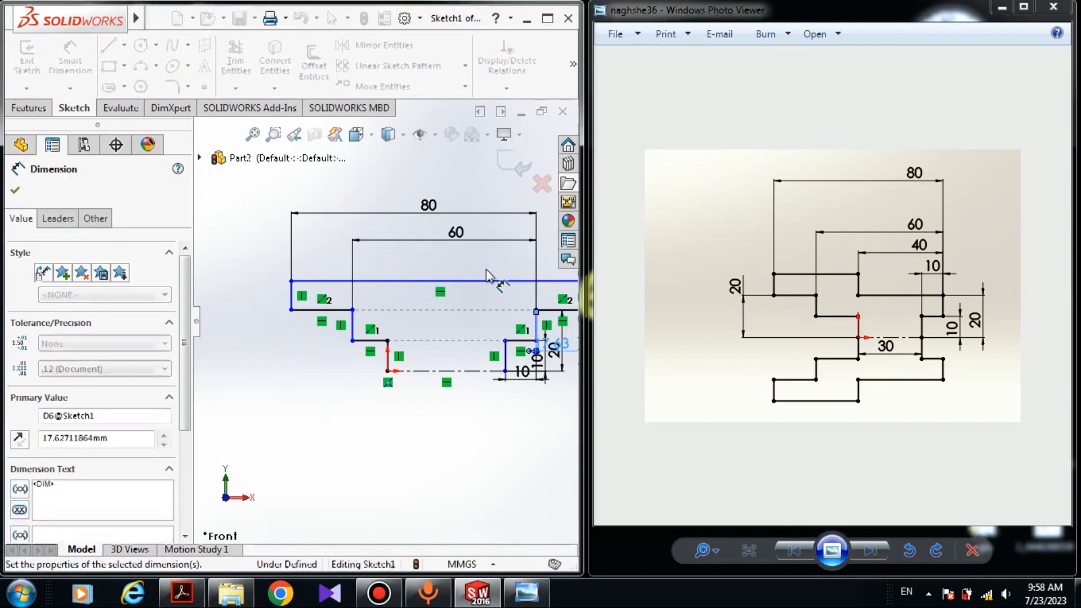
- Undo the last dimension value change
{"action": "scroll", "coordinate": [470, 298], "scroll_direction": "up", "scroll_amount": 4}
{"action": "scroll", "coordinate": [472, 315], "scroll_direction": "down", "scroll_amount": 5}
{"action": "key", "text": "Escape"}
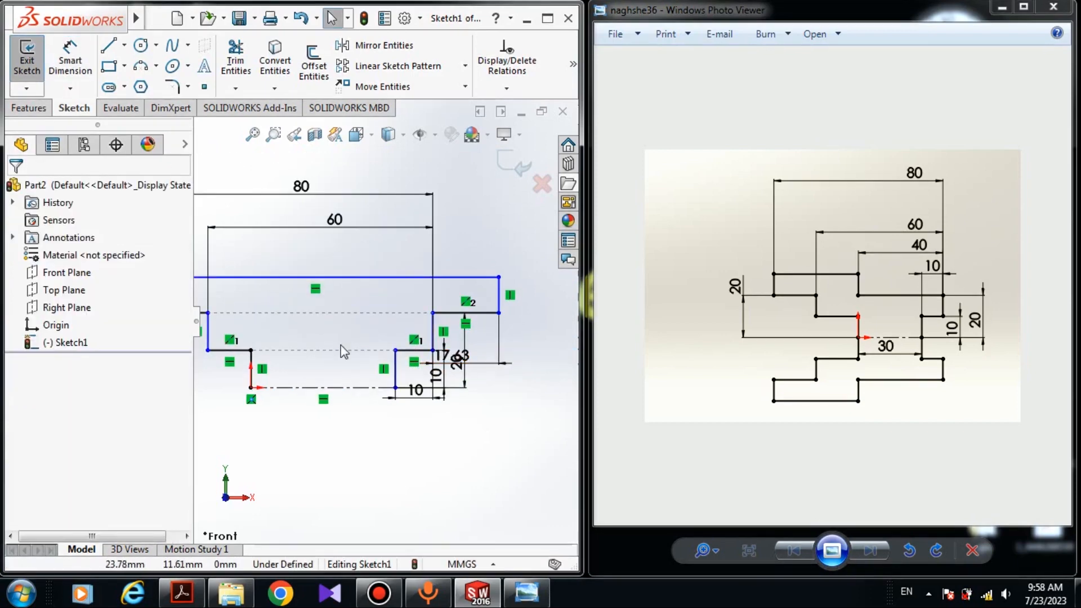
{"action": "scroll", "coordinate": [316, 353], "scroll_direction": "up", "scroll_amount": 2}
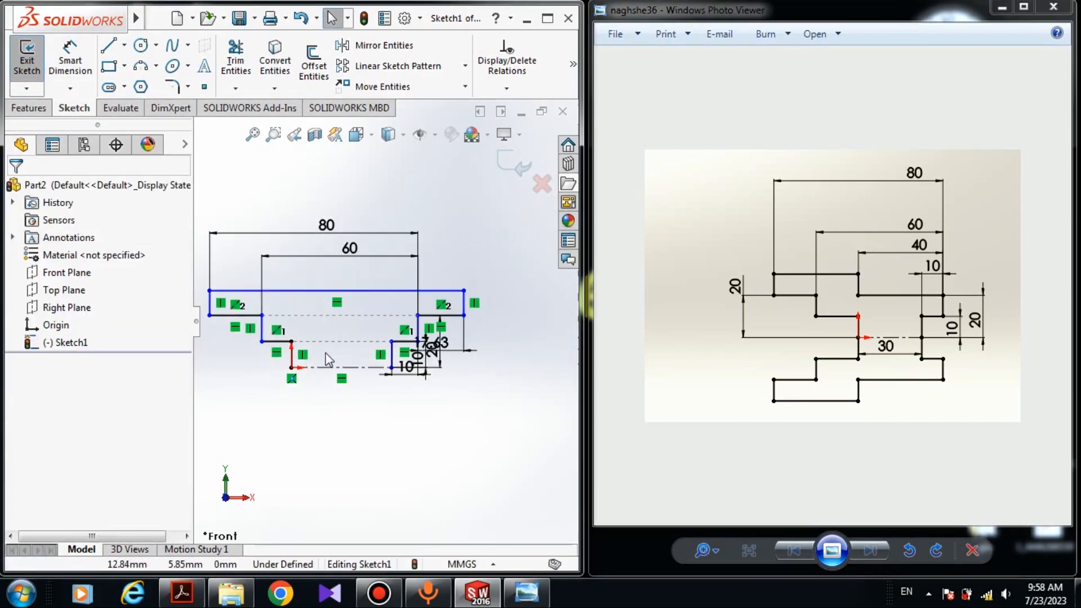
{"action": "key", "text": "ctrl+z"}
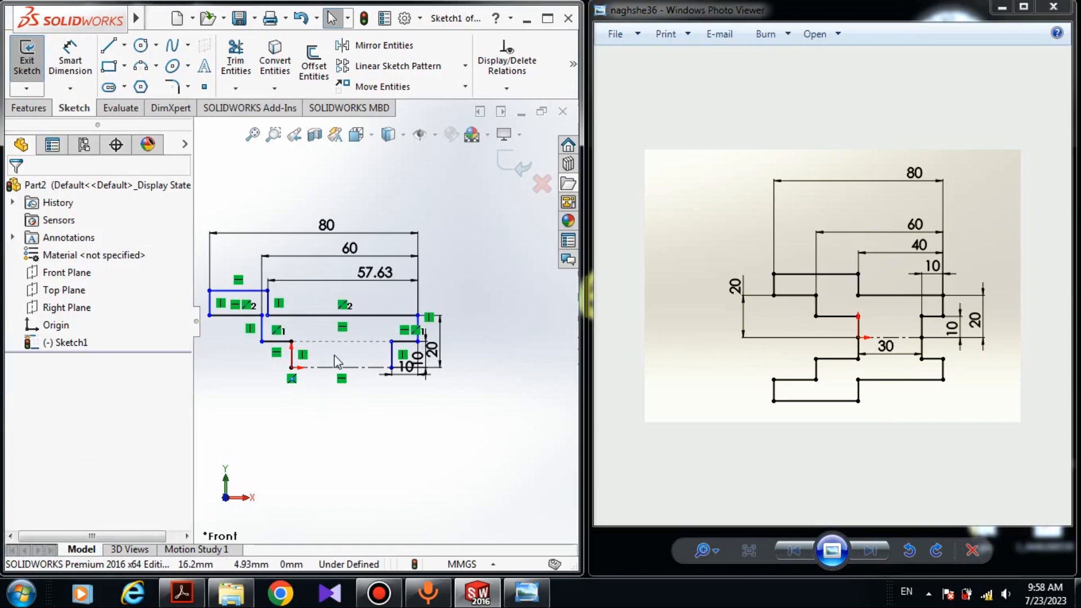
- Set the step-corner-to-right-edge dimension to 40 mm
{"action": "double_click", "coordinate": [371, 274]}
{"action": "type", "text": "40"}
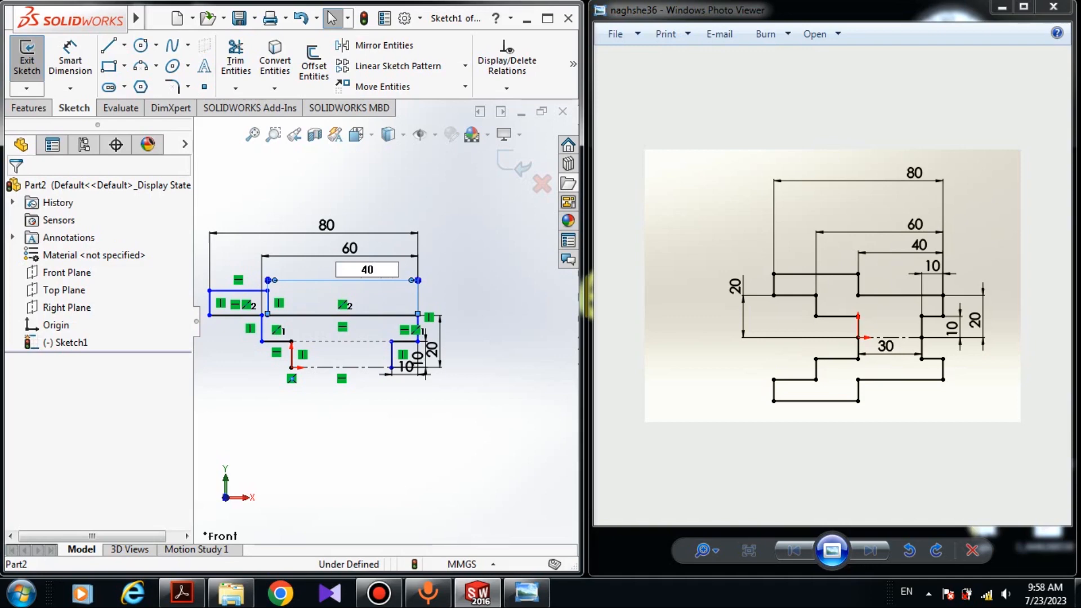
{"action": "key", "text": "Return"}
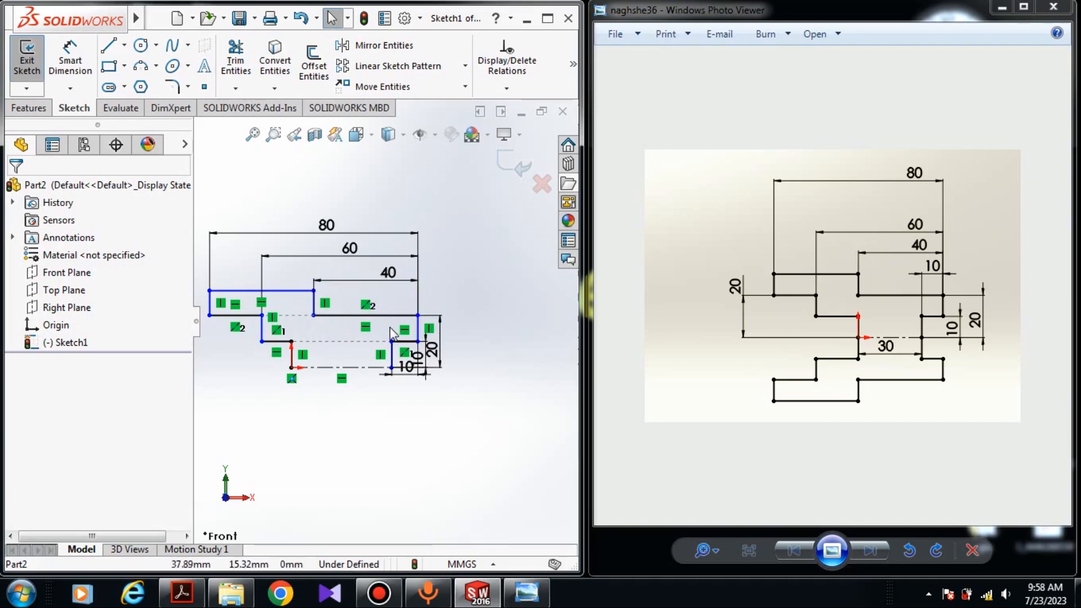
- Add an Equal relation between the left end's short vertical edge and the short vertical line at the right step
{"action": "scroll", "coordinate": [272, 291], "scroll_direction": "down", "scroll_amount": 3}
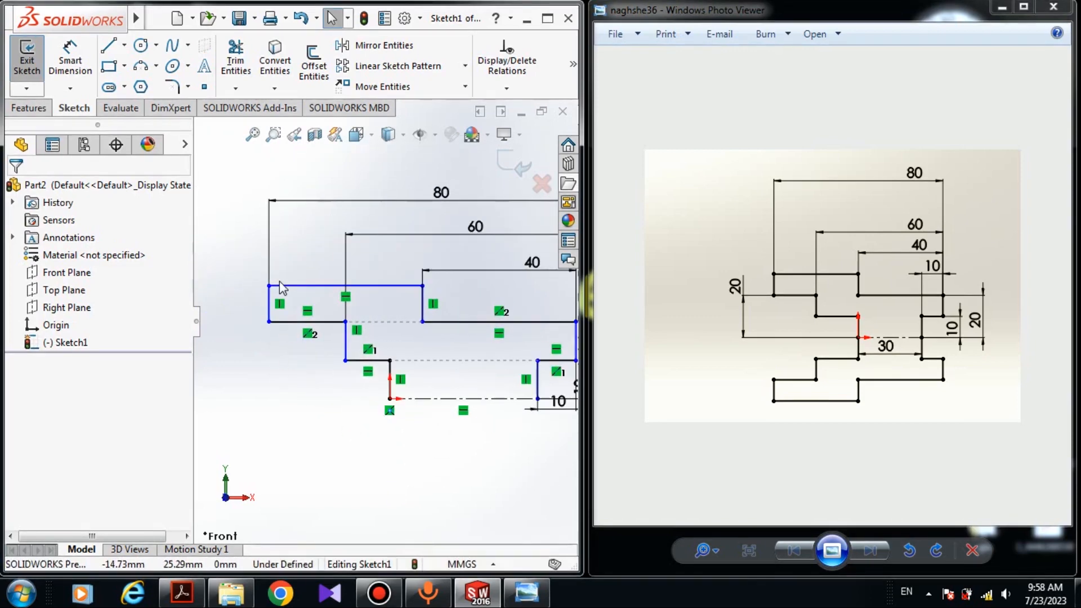
{"action": "scroll", "coordinate": [281, 289], "scroll_direction": "down", "scroll_amount": 2}
{"action": "left_click", "coordinate": [274, 317]}
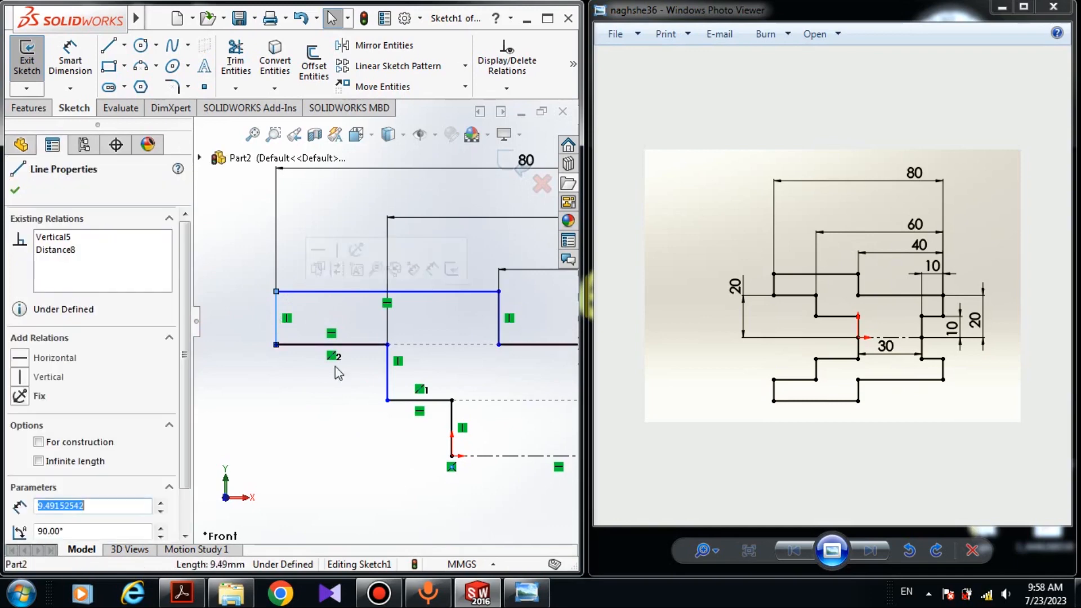
{"action": "scroll", "coordinate": [389, 313], "scroll_direction": "up", "scroll_amount": 3}
{"action": "scroll", "coordinate": [432, 323], "scroll_direction": "down", "scroll_amount": 3}
{"action": "scroll", "coordinate": [254, 335], "scroll_direction": "up", "scroll_amount": 3}
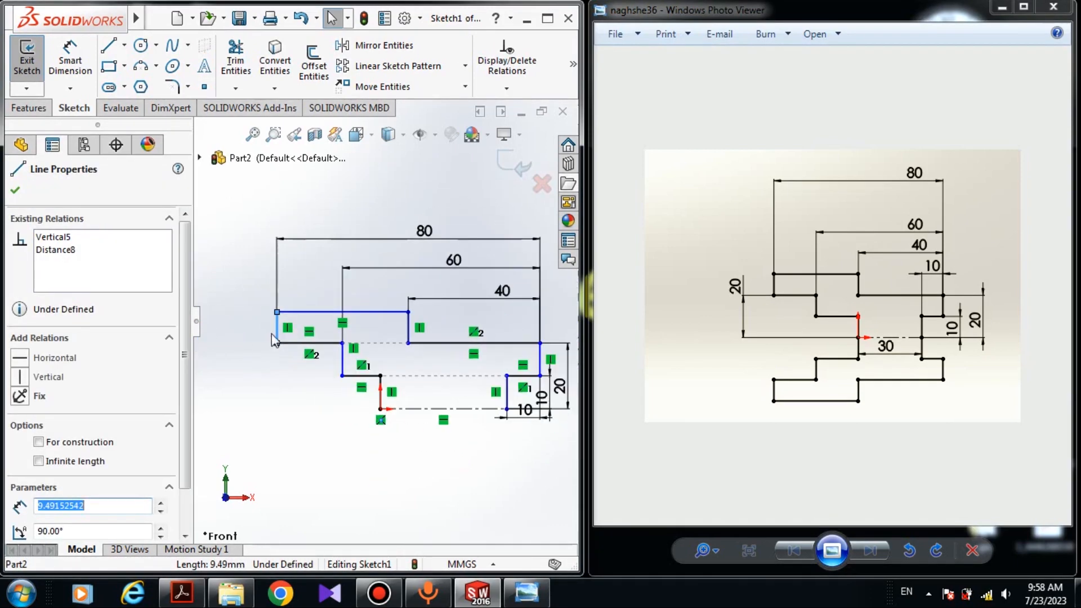
{"action": "scroll", "coordinate": [515, 366], "scroll_direction": "down", "scroll_amount": 2}
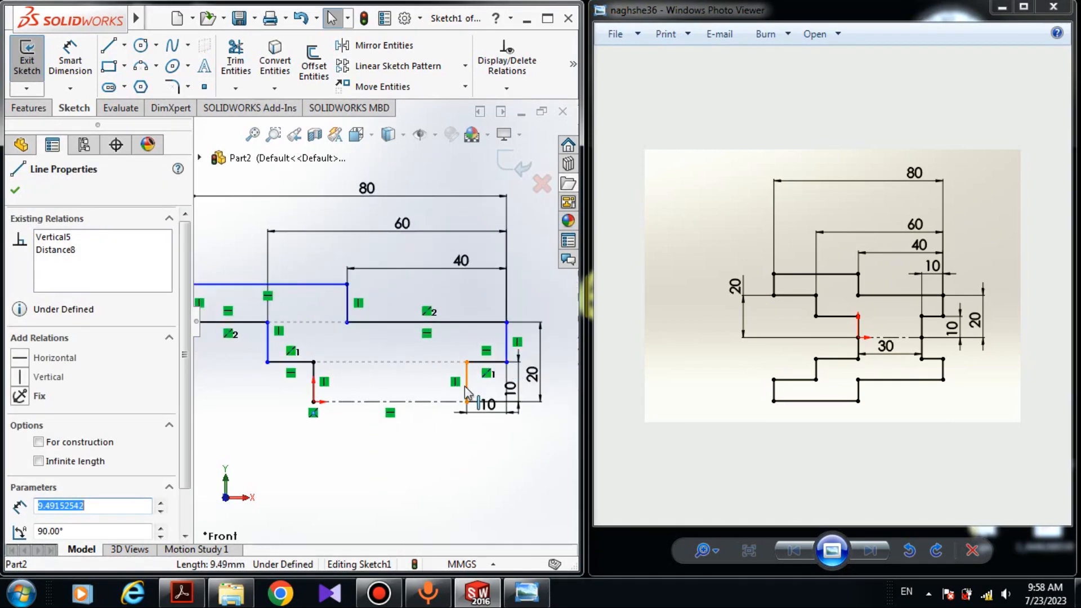
{"action": "left_click", "coordinate": [467, 388], "text": "ctrl"}
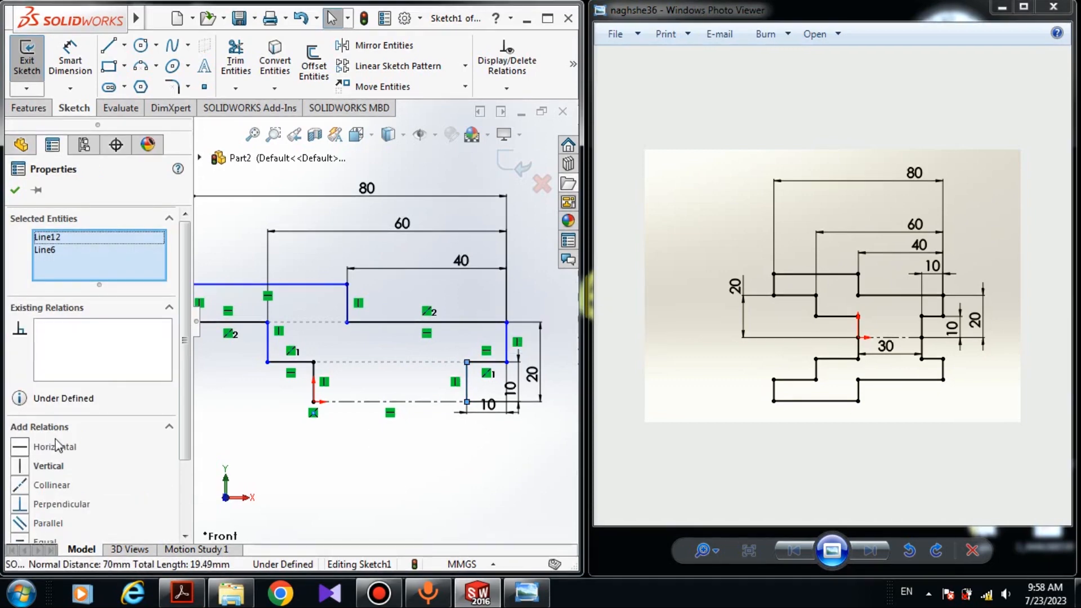
{"action": "scroll", "coordinate": [178, 379], "scroll_direction": "down", "scroll_amount": 1}
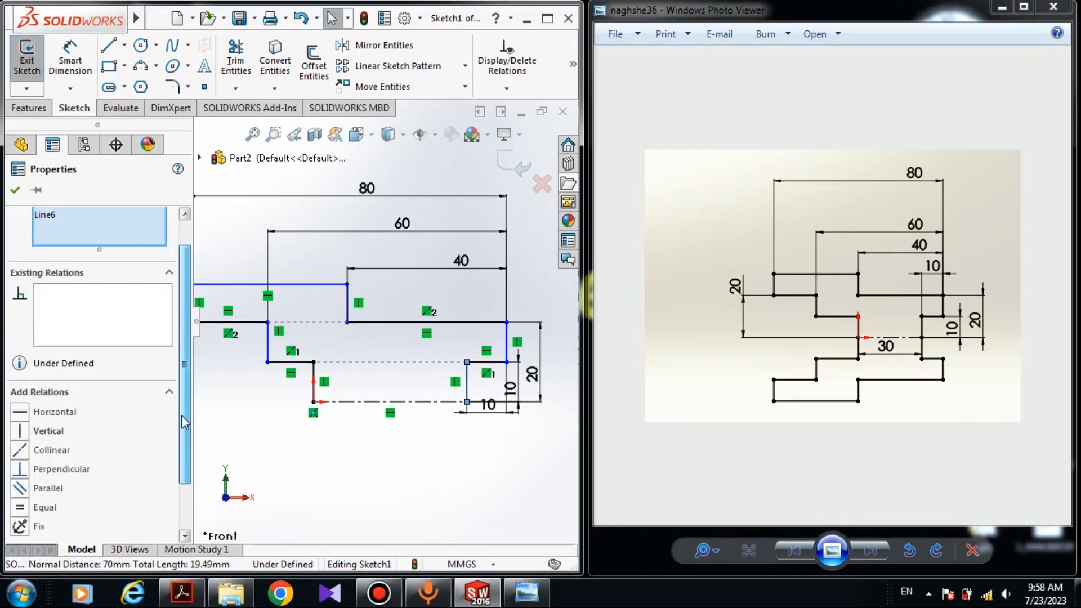
{"action": "left_click", "coordinate": [20, 507]}
{"action": "left_click", "coordinate": [16, 191]}
- Drag the left corner point to test whether the profile is fully constrained
{"action": "scroll", "coordinate": [290, 338], "scroll_direction": "up", "scroll_amount": 2}
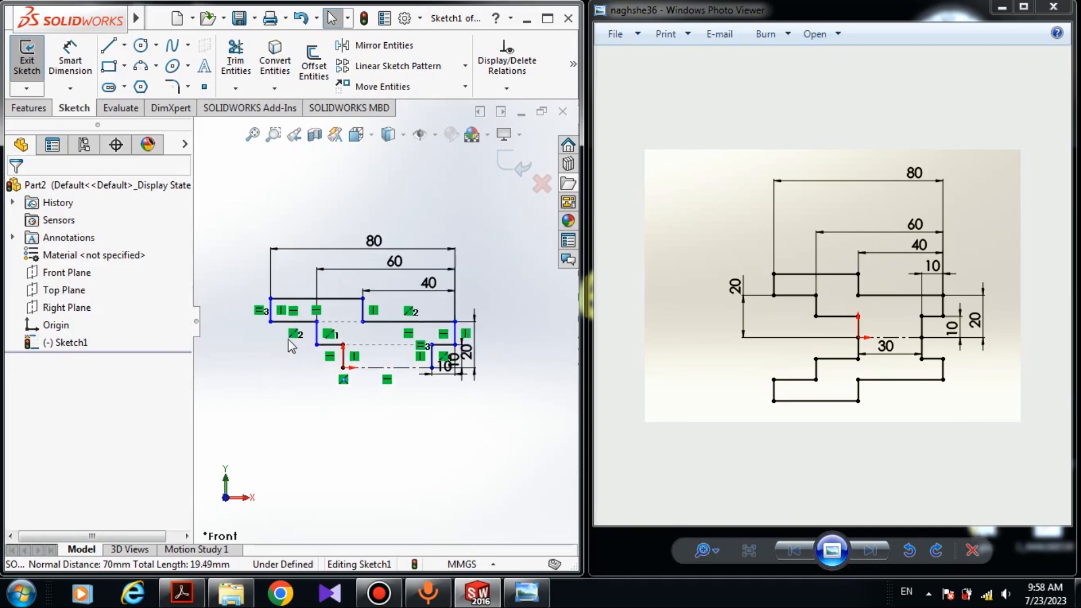
{"action": "scroll", "coordinate": [278, 321], "scroll_direction": "down", "scroll_amount": 1}
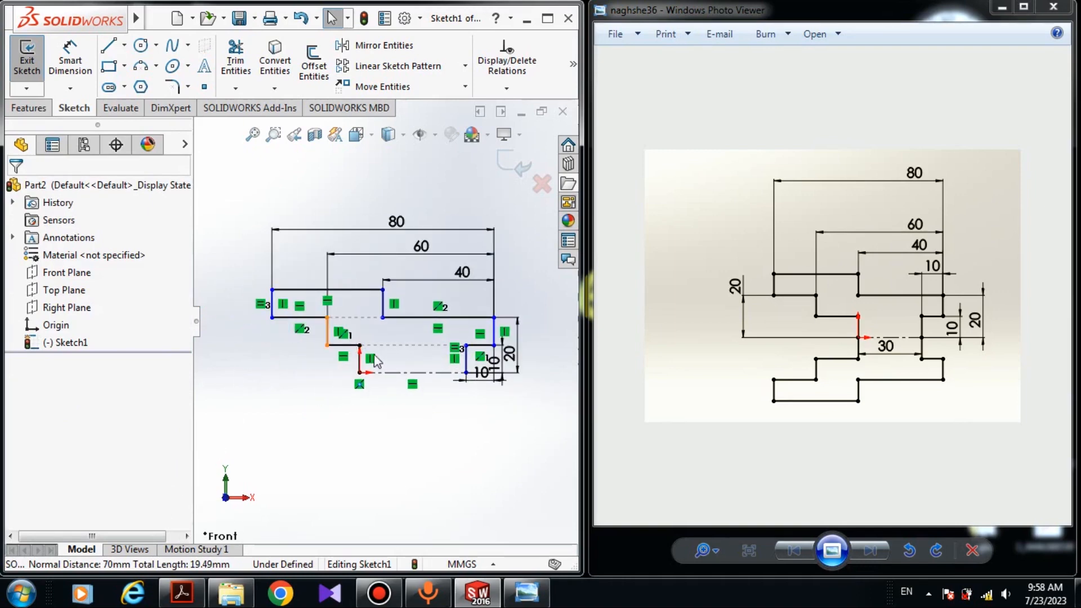
{"action": "mouse_move", "coordinate": [271, 318]}
{"action": "left_mouse_down"}
{"action": "mouse_move", "coordinate": [260, 311]}
{"action": "mouse_move", "coordinate": [218, 342]}
{"action": "mouse_move", "coordinate": [256, 345]}
{"action": "mouse_move", "coordinate": [232, 336]}
{"action": "mouse_move", "coordinate": [243, 339]}
{"action": "left_mouse_up"}
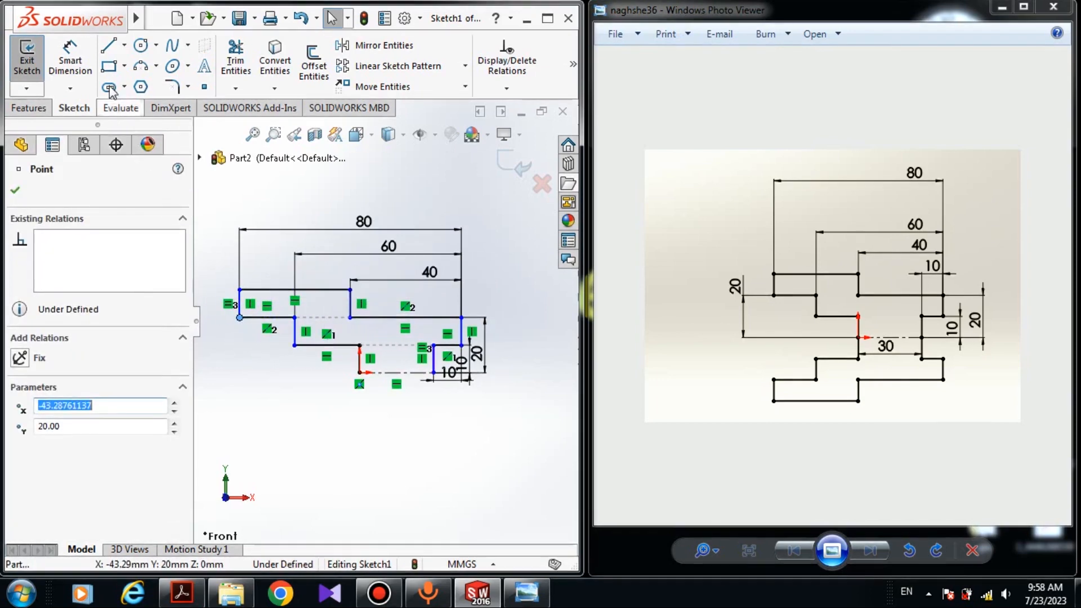
{"action": "left_click", "coordinate": [298, 501]}
- Dimension the horizontal centerline's length as 30 mm
{"action": "left_click", "coordinate": [56, 63]}
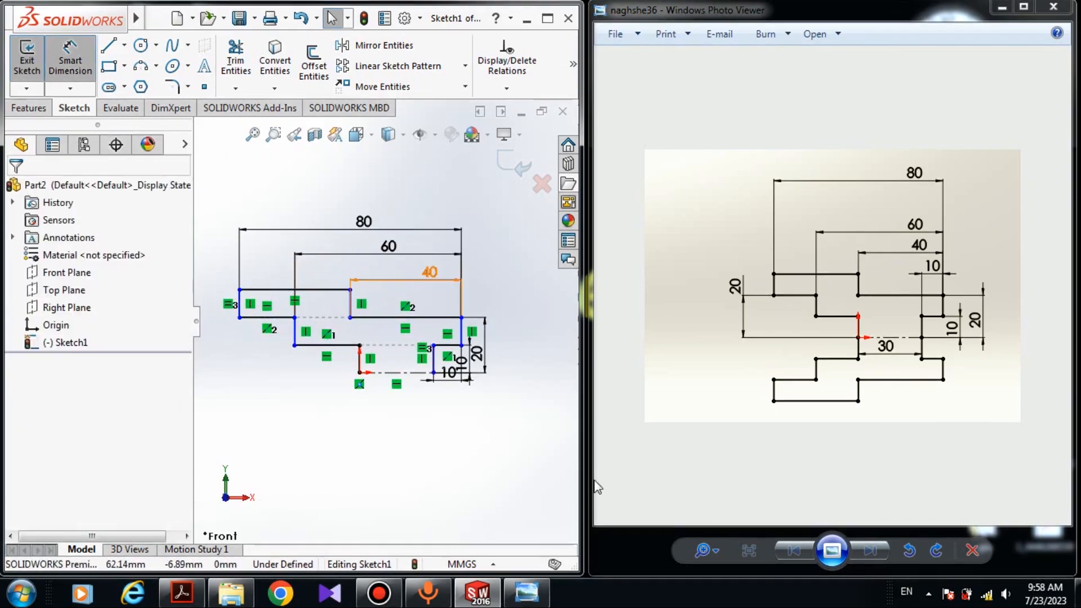
{"action": "left_click", "coordinate": [418, 375]}
{"action": "left_click", "coordinate": [414, 440]}
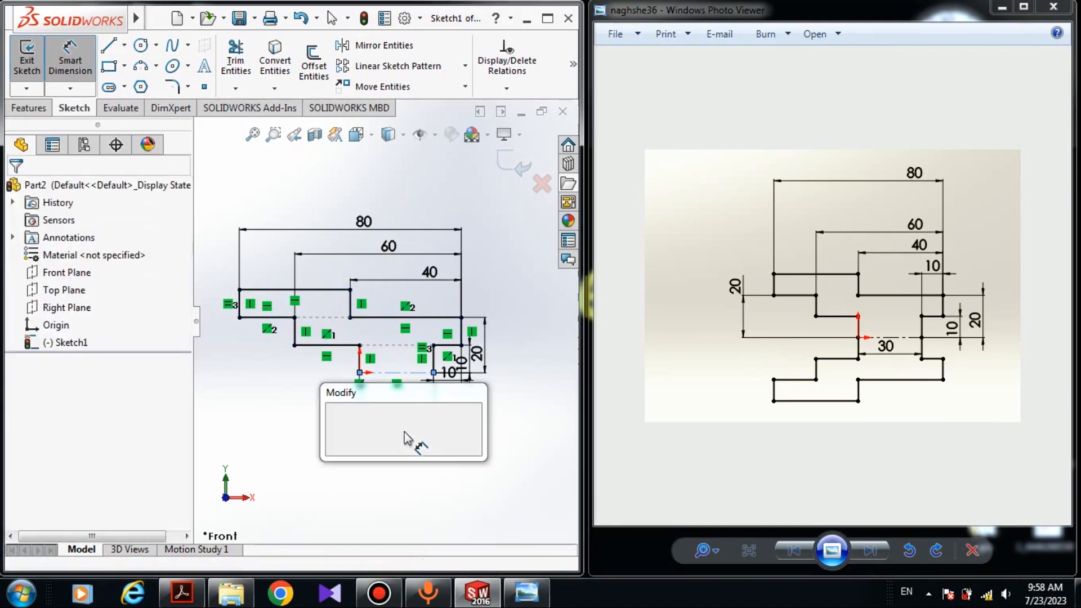
{"action": "type", "text": "3"}
{"action": "key", "text": "BackSpace"}
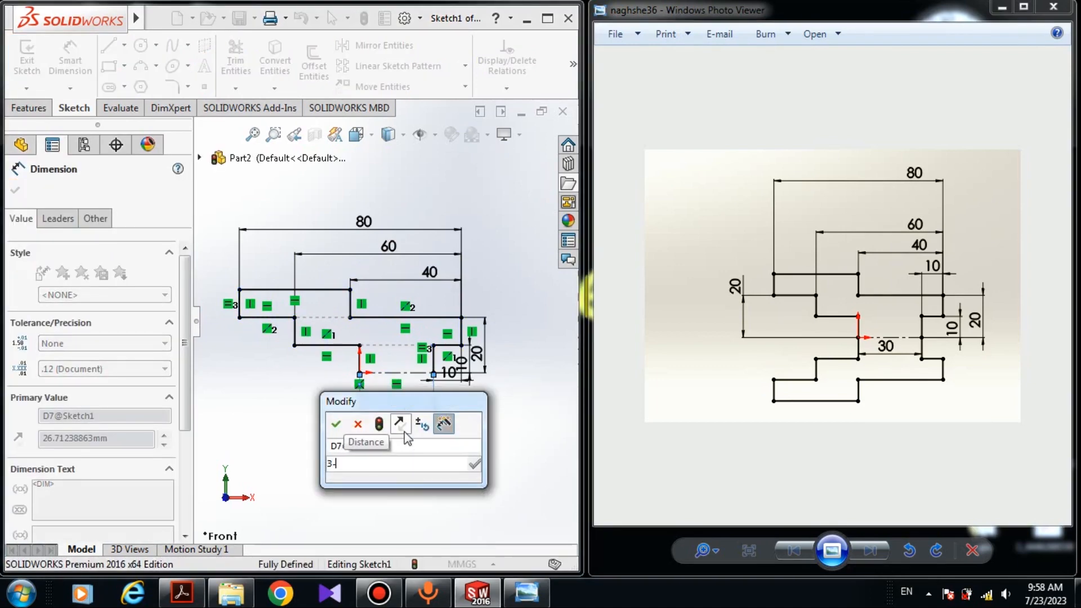
{"action": "type", "text": "30"}
{"action": "key", "text": "Return"}
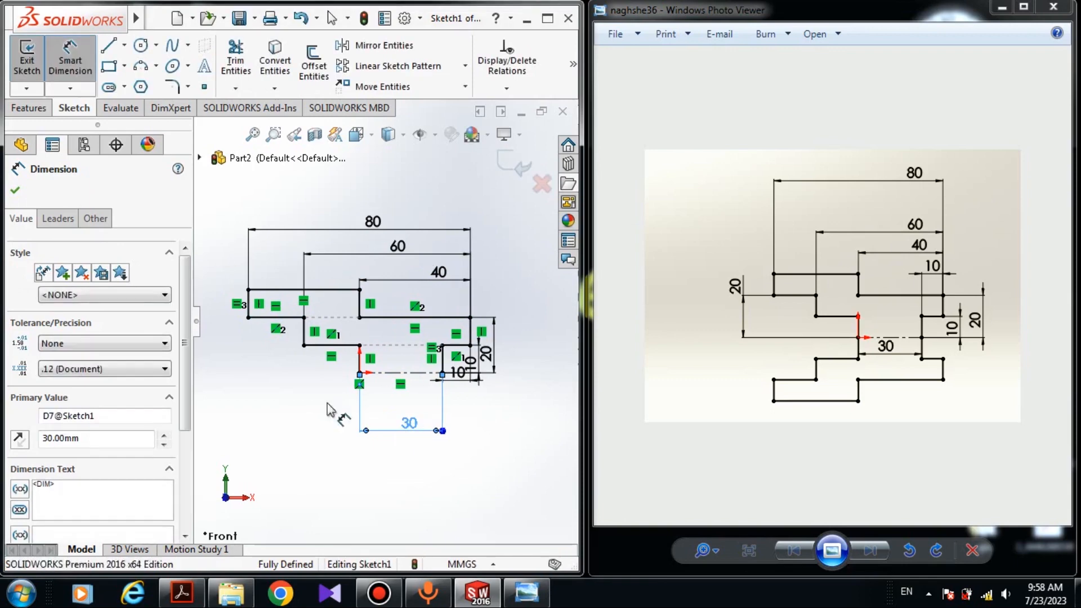
{"action": "key", "text": "Escape"}
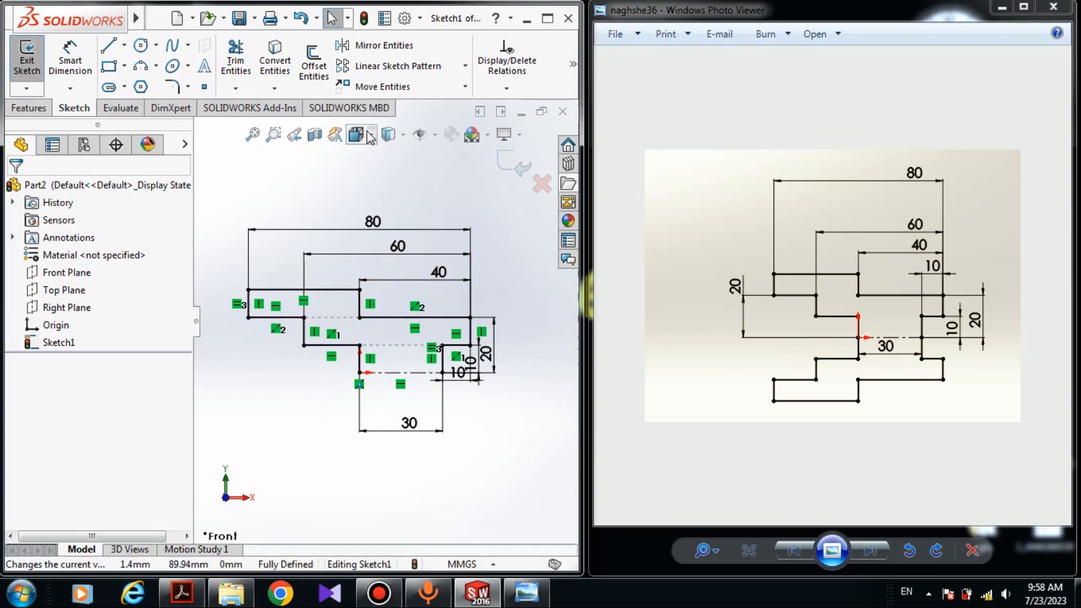
- Mirror all lines of the stepped profile about the horizontal centerline, keeping the originals as copies
{"action": "left_click", "coordinate": [394, 49]}
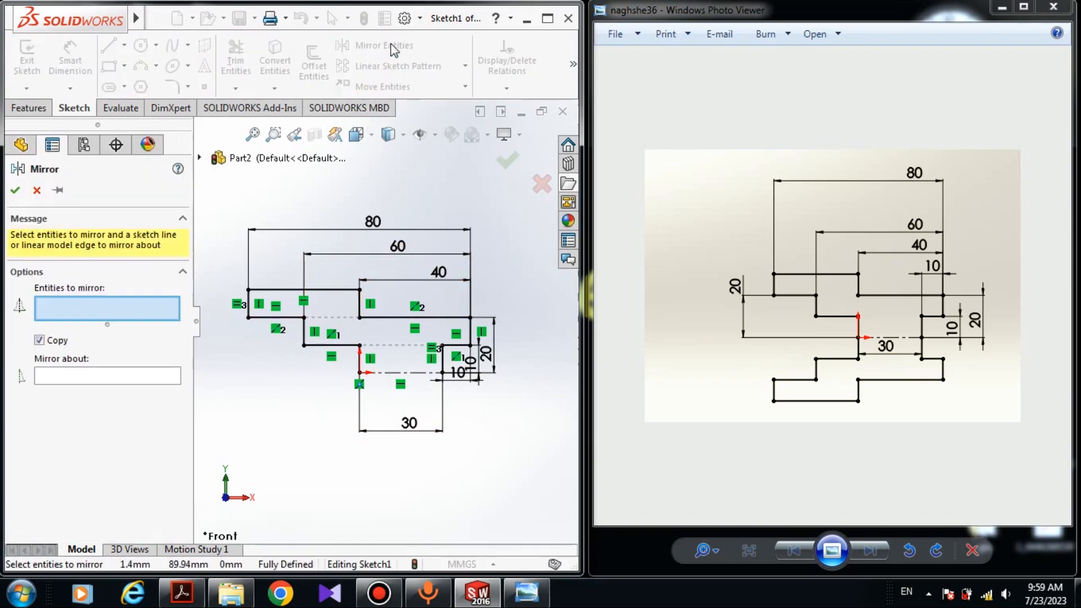
{"action": "left_click", "coordinate": [65, 374]}
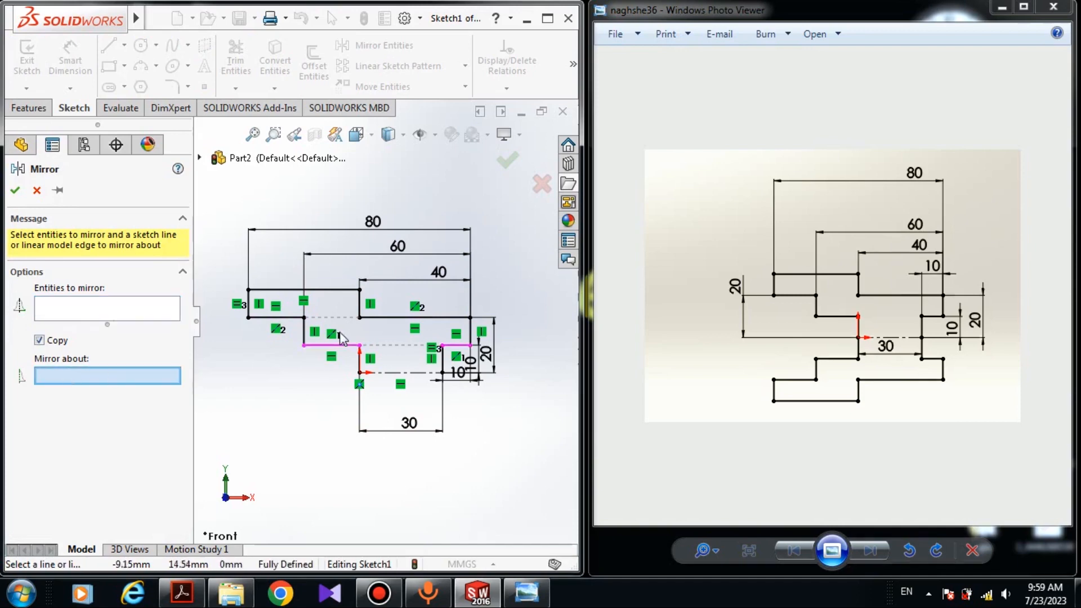
{"action": "scroll", "coordinate": [326, 332], "scroll_direction": "down", "scroll_amount": 3}
{"action": "left_click", "coordinate": [432, 402]}
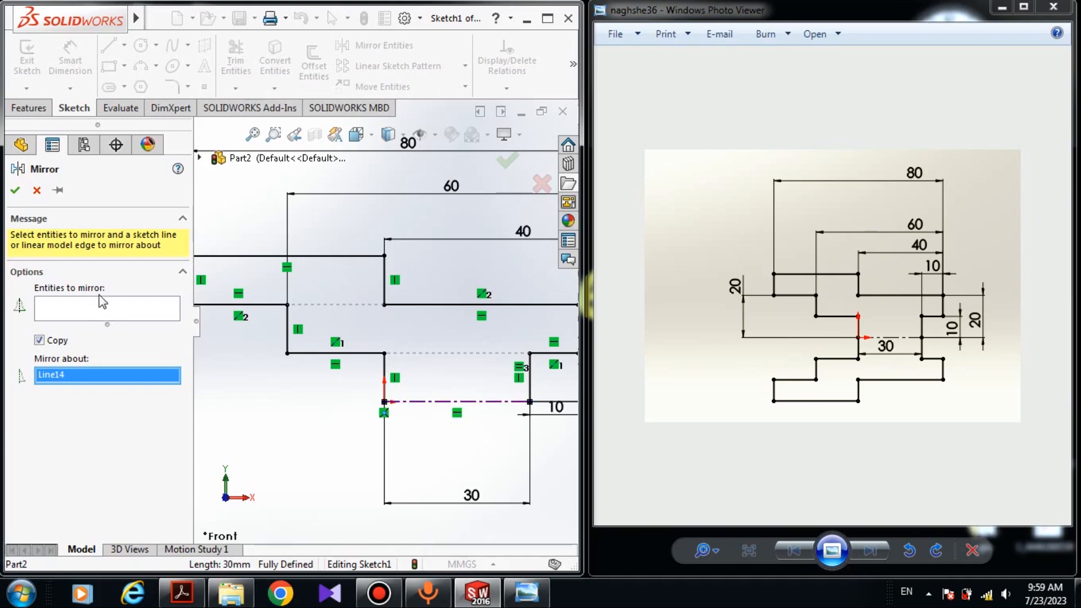
{"action": "left_click", "coordinate": [100, 314]}
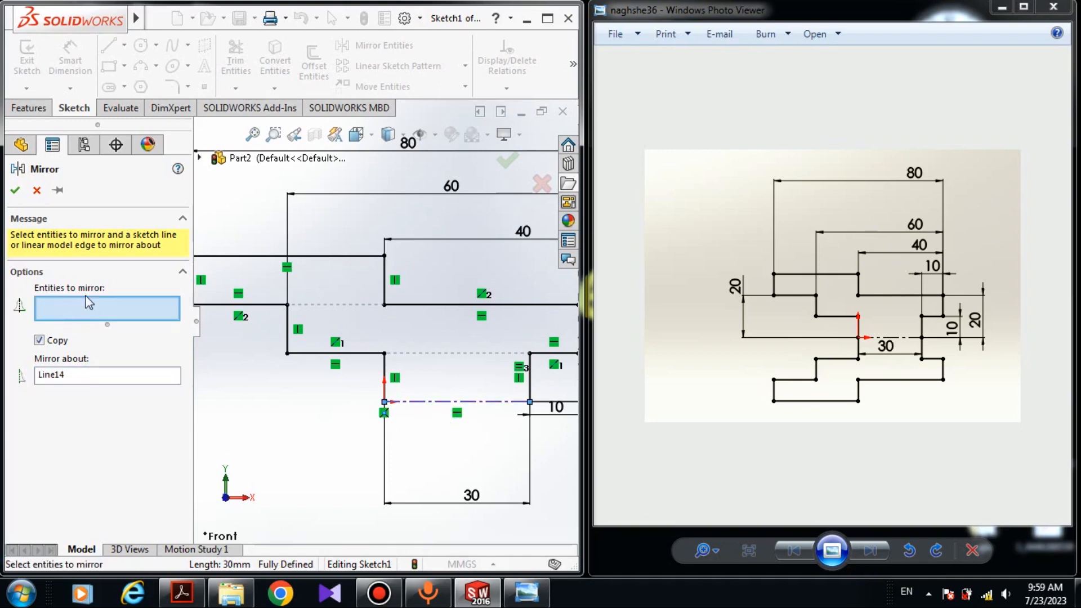
{"action": "scroll", "coordinate": [383, 383], "scroll_direction": "up", "scroll_amount": 2}
{"action": "left_click", "coordinate": [385, 363]}
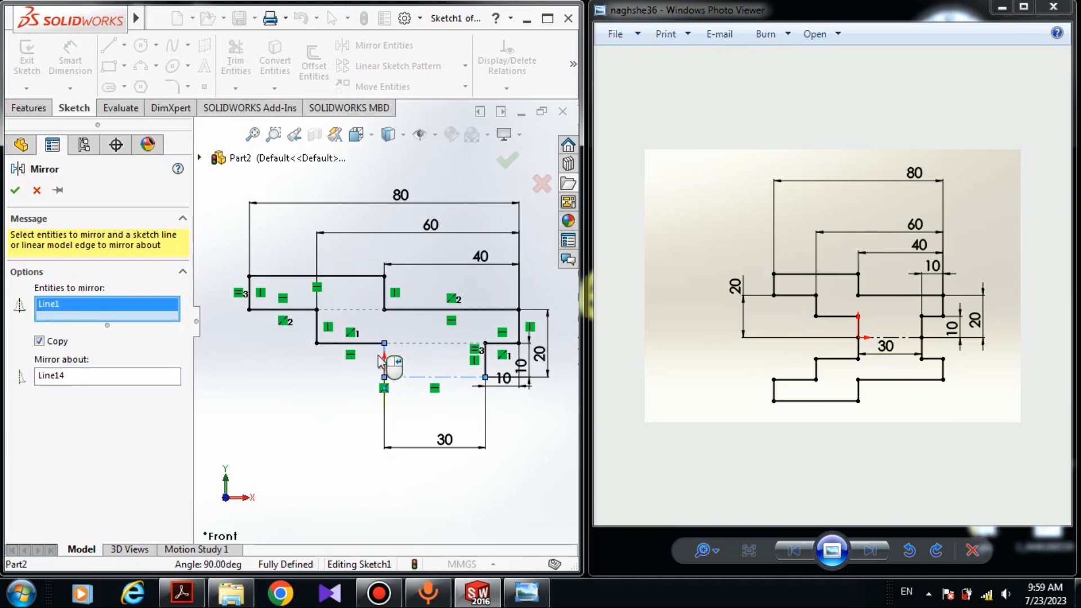
{"action": "left_click", "coordinate": [366, 343]}
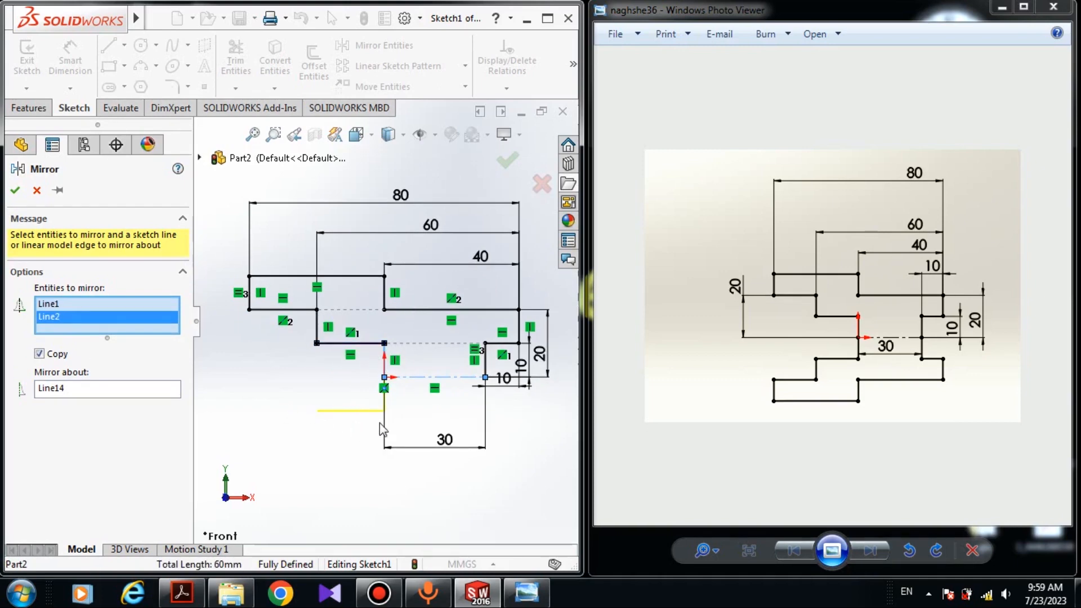
{"action": "left_click", "coordinate": [318, 335]}
{"action": "left_click", "coordinate": [299, 310]}
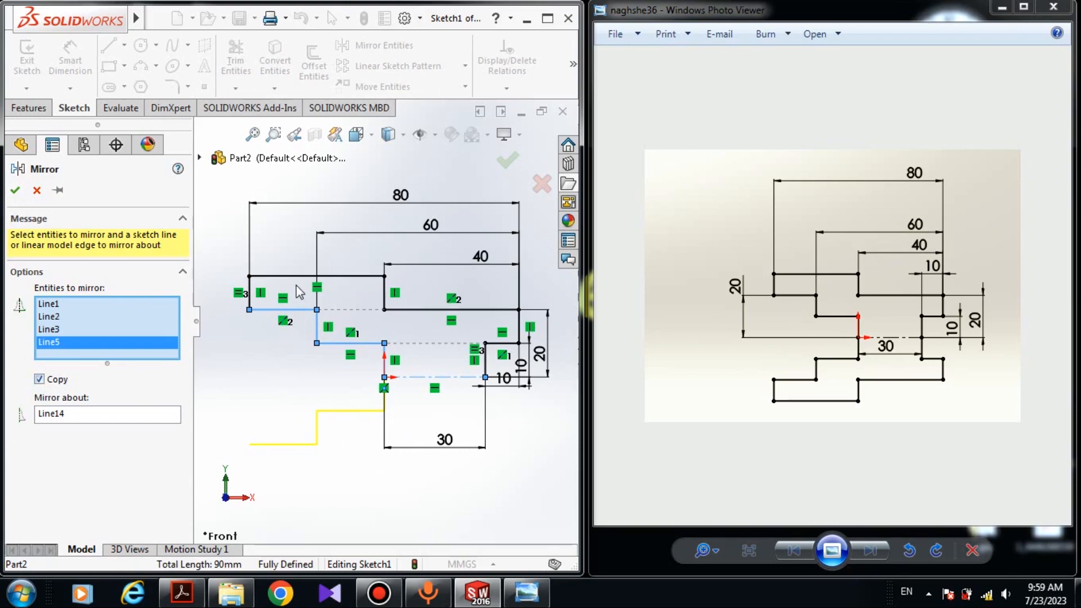
{"action": "scroll", "coordinate": [253, 307], "scroll_direction": "down", "scroll_amount": 2}
{"action": "left_click", "coordinate": [248, 280]}
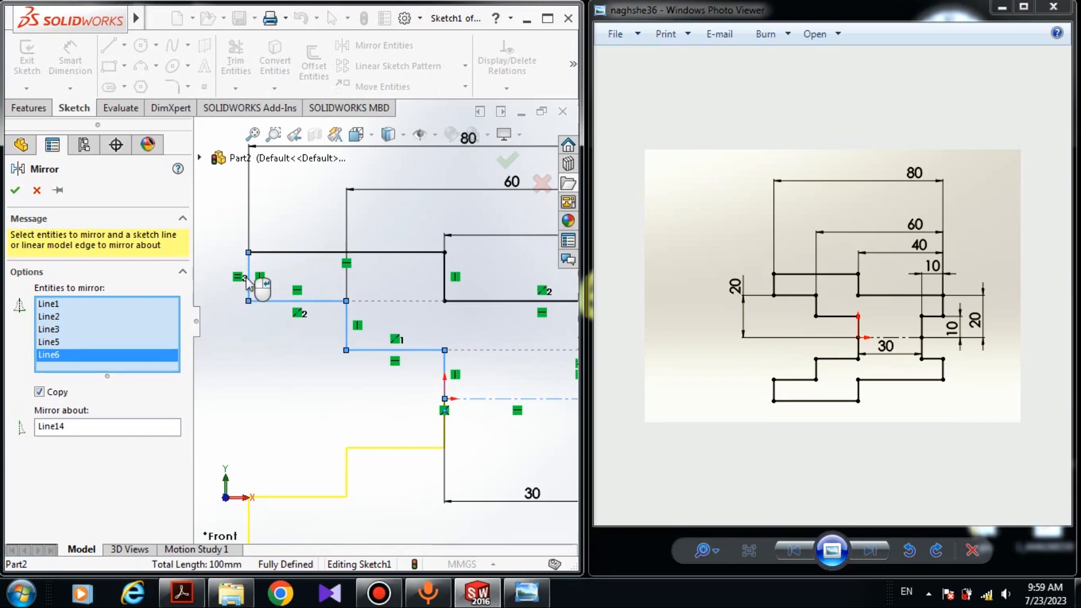
{"action": "left_click", "coordinate": [282, 253]}
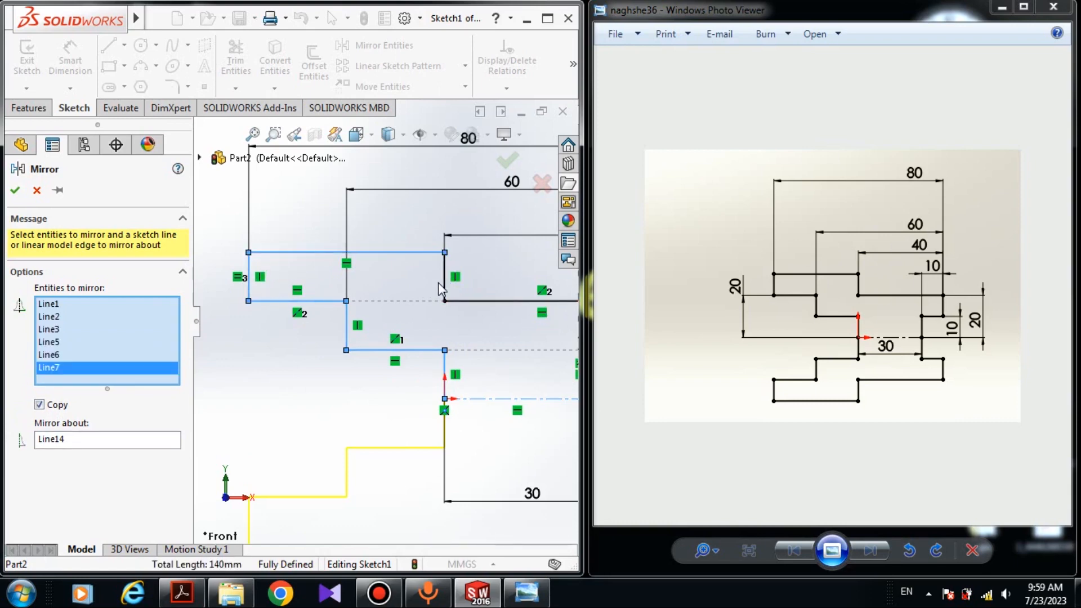
{"action": "left_click", "coordinate": [443, 282]}
{"action": "left_click", "coordinate": [491, 301]}
{"action": "scroll", "coordinate": [493, 310], "scroll_direction": "up", "scroll_amount": 2}
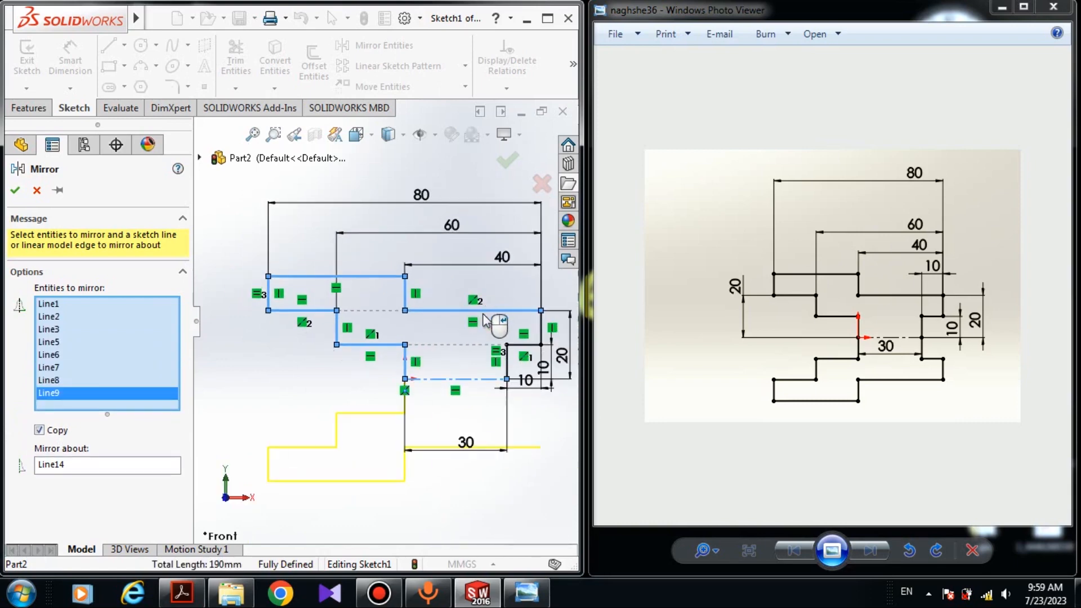
{"action": "left_click", "coordinate": [542, 329]}
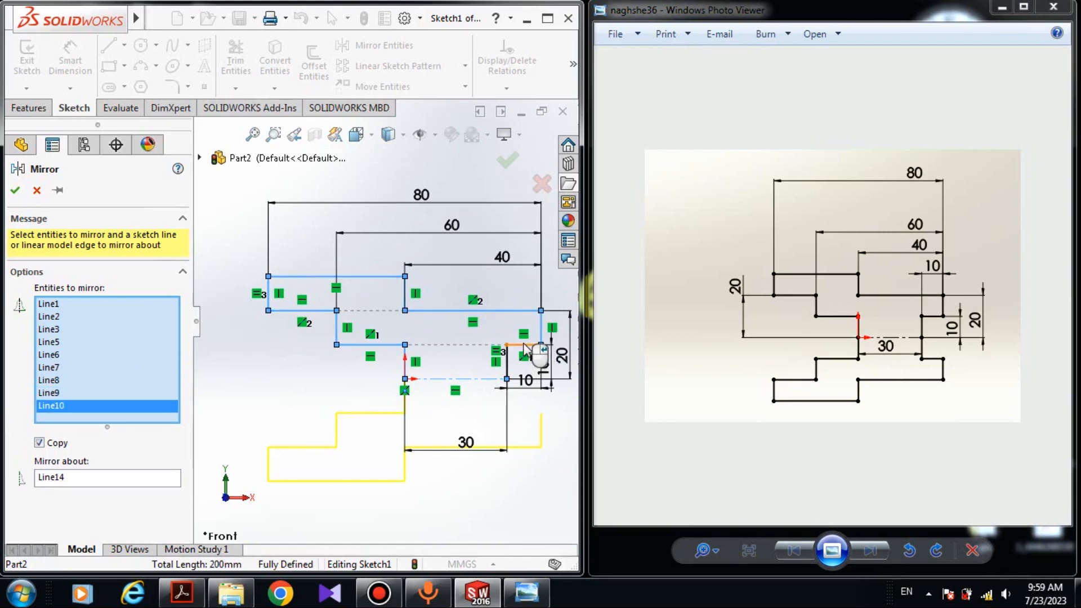
{"action": "left_click", "coordinate": [508, 361]}
{"action": "left_click", "coordinate": [509, 363]}
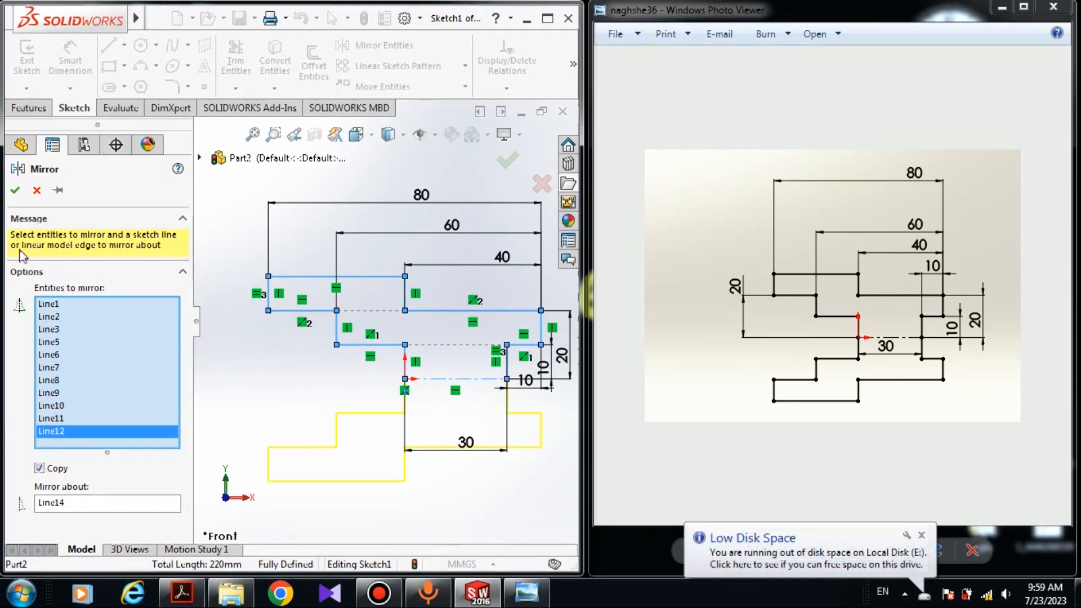
{"action": "left_click", "coordinate": [15, 191]}
- Delete the stray sketch point below the mirrored profile's bottom corner
{"action": "scroll", "coordinate": [354, 438], "scroll_direction": "up", "scroll_amount": 3}
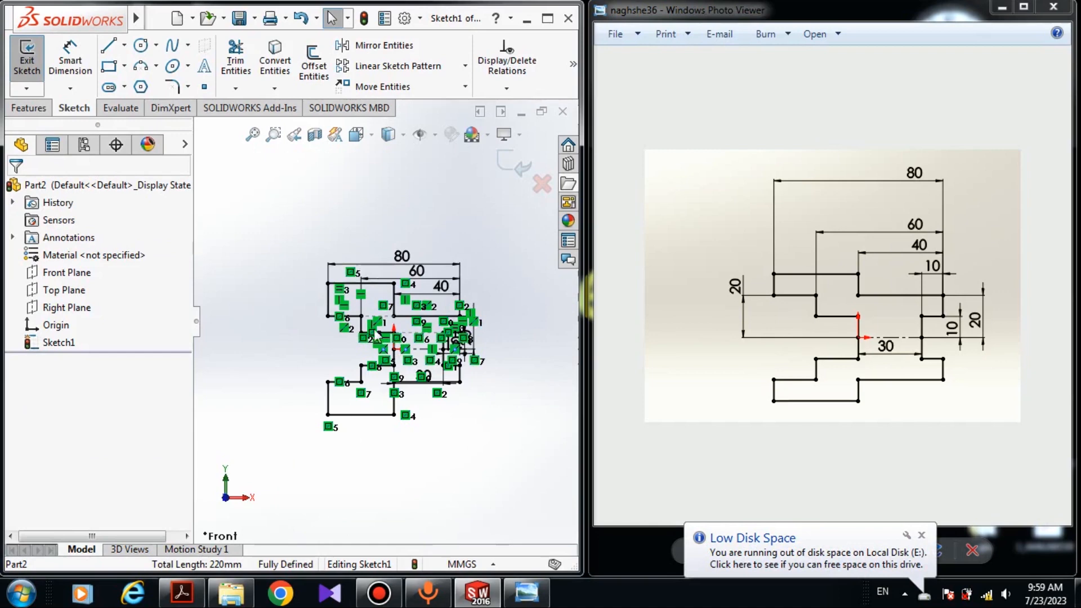
{"action": "scroll", "coordinate": [374, 332], "scroll_direction": "down", "scroll_amount": 4}
{"action": "scroll", "coordinate": [426, 392], "scroll_direction": "up", "scroll_amount": 3}
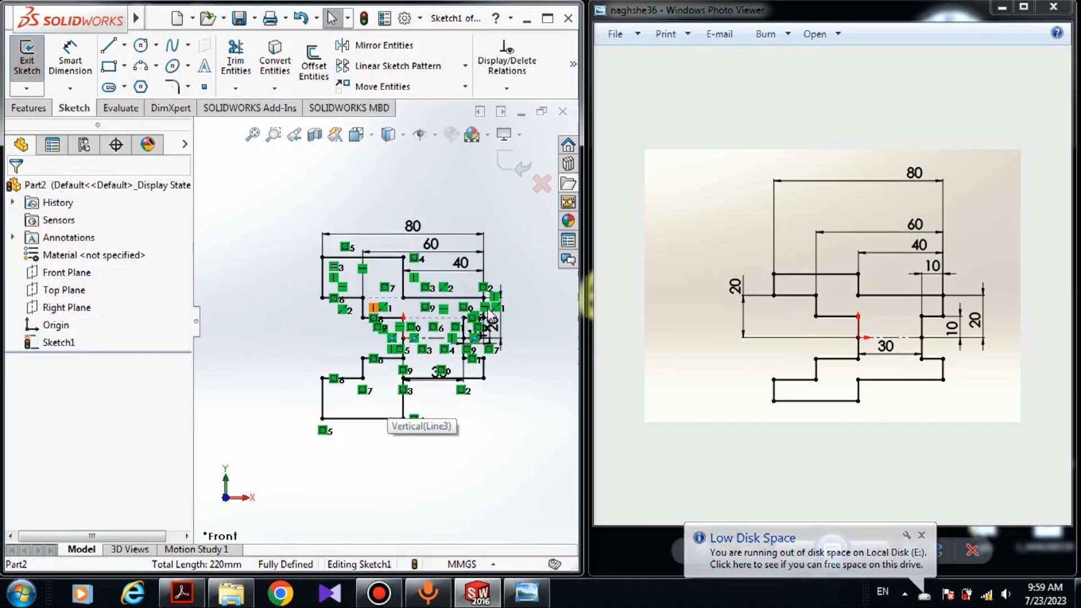
{"action": "scroll", "coordinate": [490, 314], "scroll_direction": "down", "scroll_amount": 2}
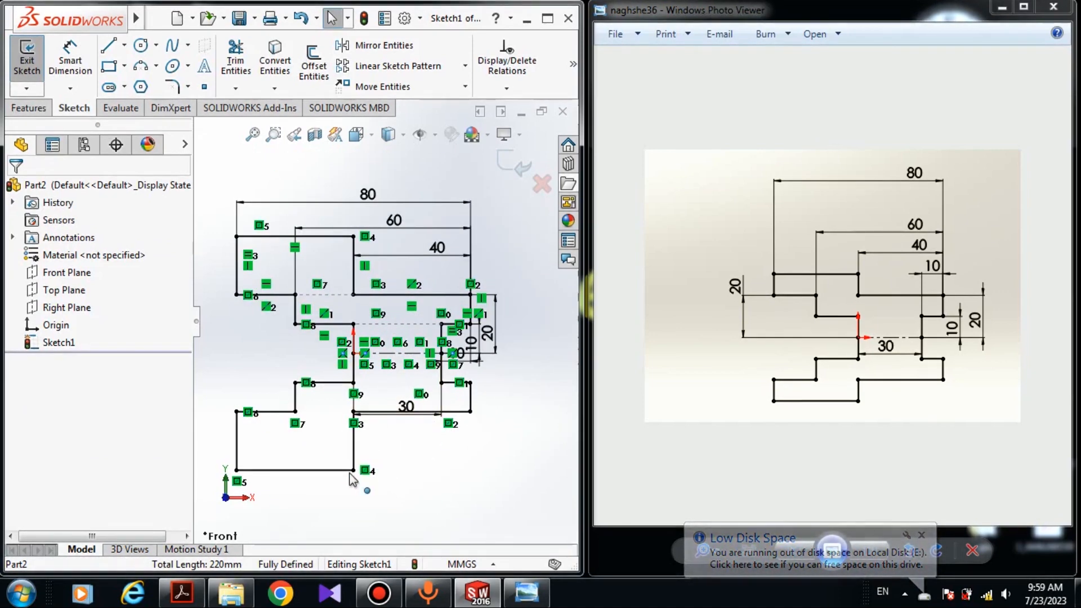
{"action": "left_click", "coordinate": [368, 491]}
{"action": "key", "text": "Delete"}
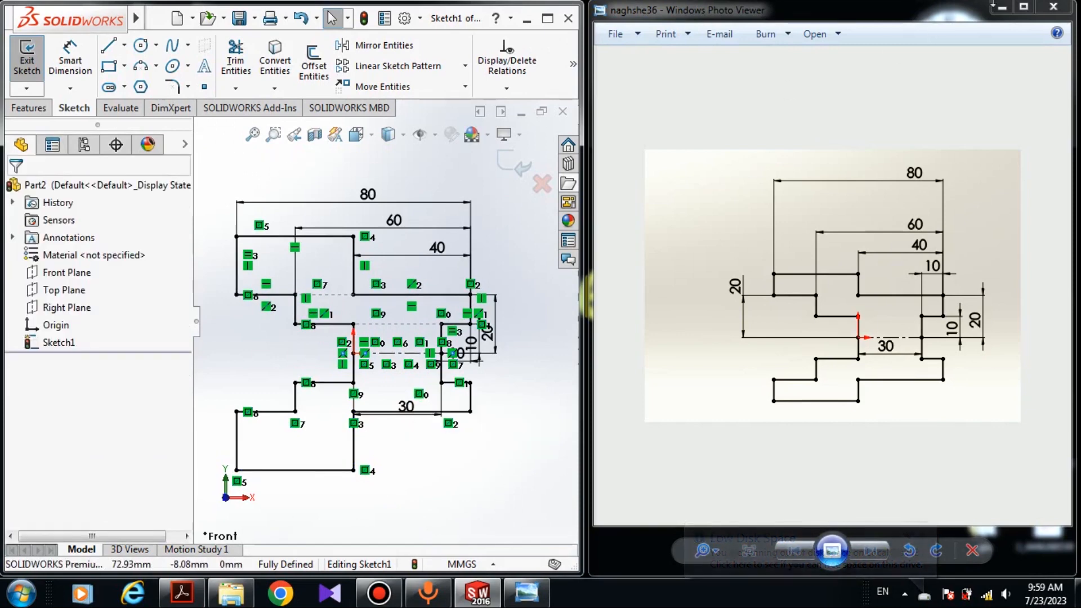
- Minimize the reference image viewer and turn off the display of sketch relations
{"action": "left_click", "coordinate": [997, 8]}
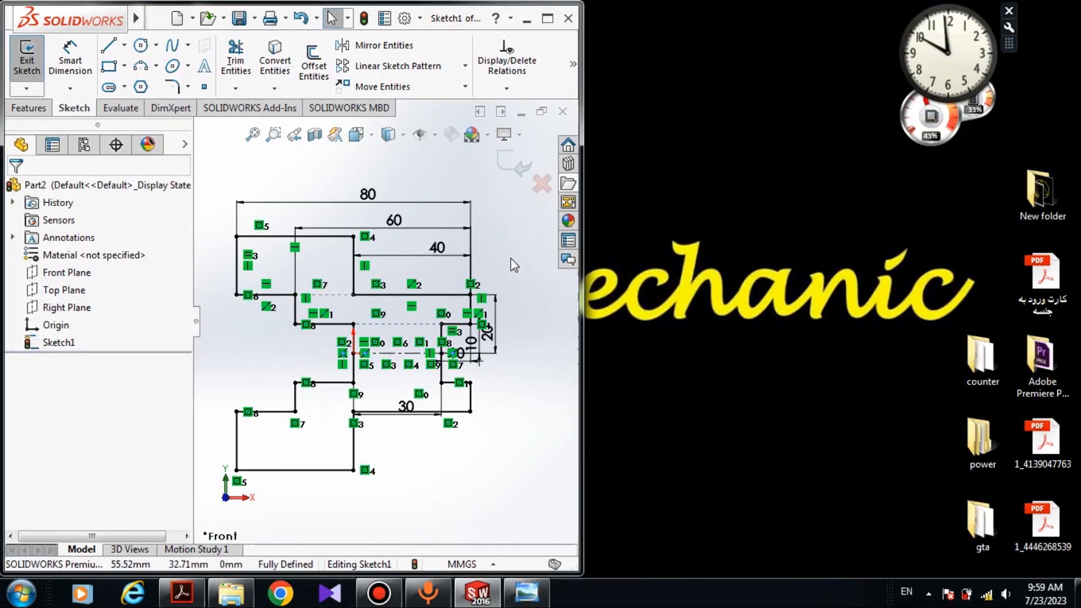
{"action": "left_click", "coordinate": [435, 135]}
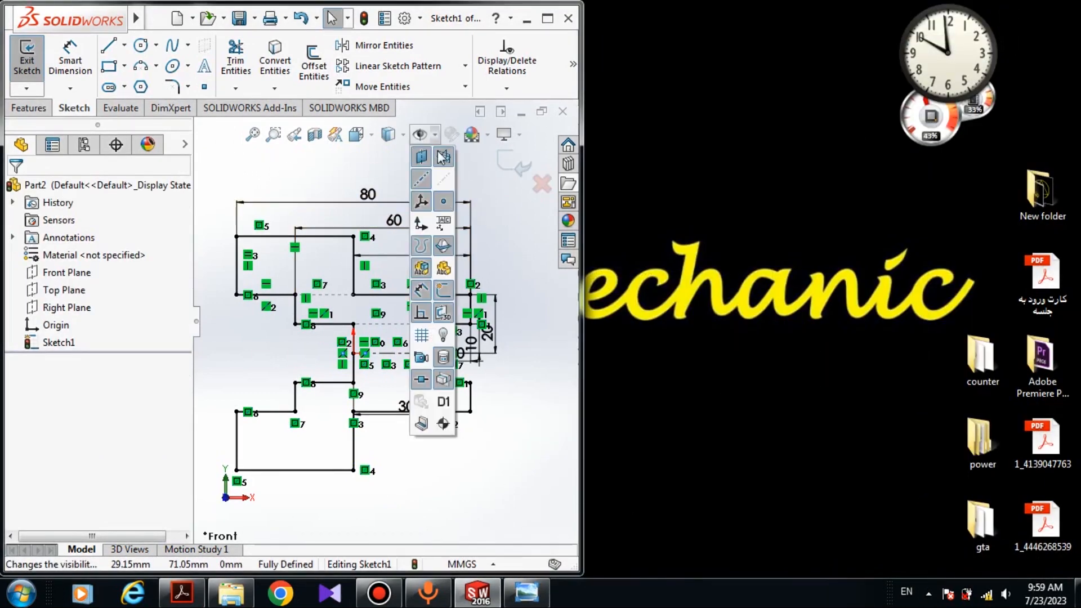
{"action": "left_click", "coordinate": [423, 313]}
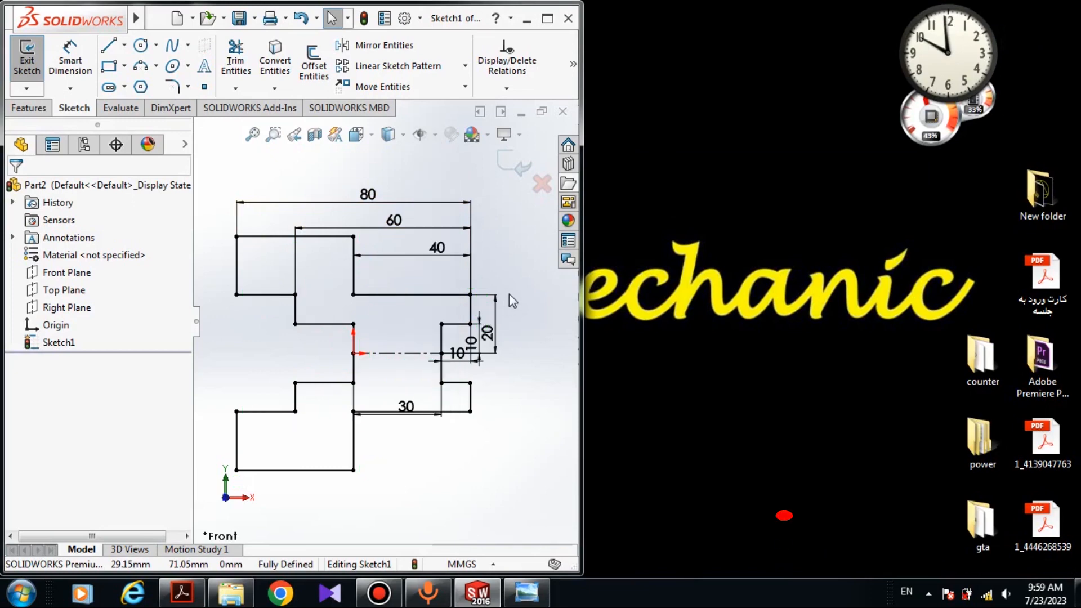